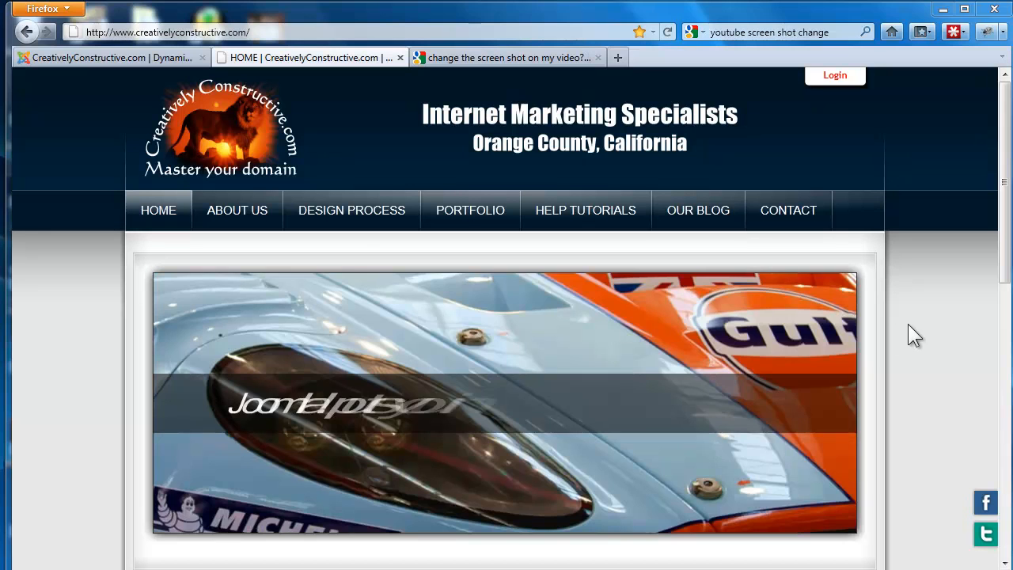
# Look over the CreativelyConstructive.com home page, including its navigation menu, slideshow, Pricing, Portfolio and Services boxes, tag cloud and footer
pyautogui.moveTo(1003, 280); pyautogui.dragTo(1008, 444)
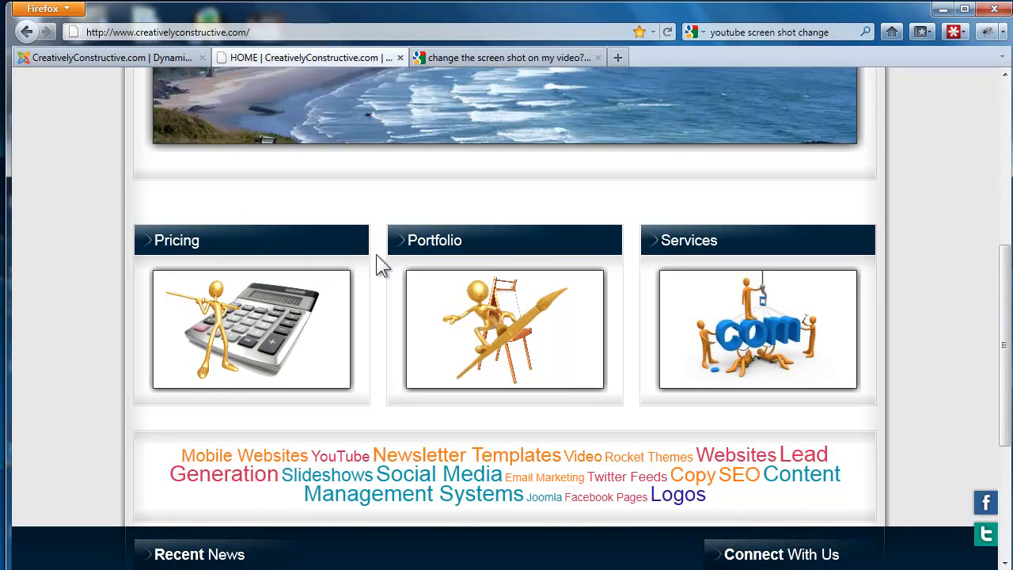
pyautogui.scroll(-2, 732, 298)
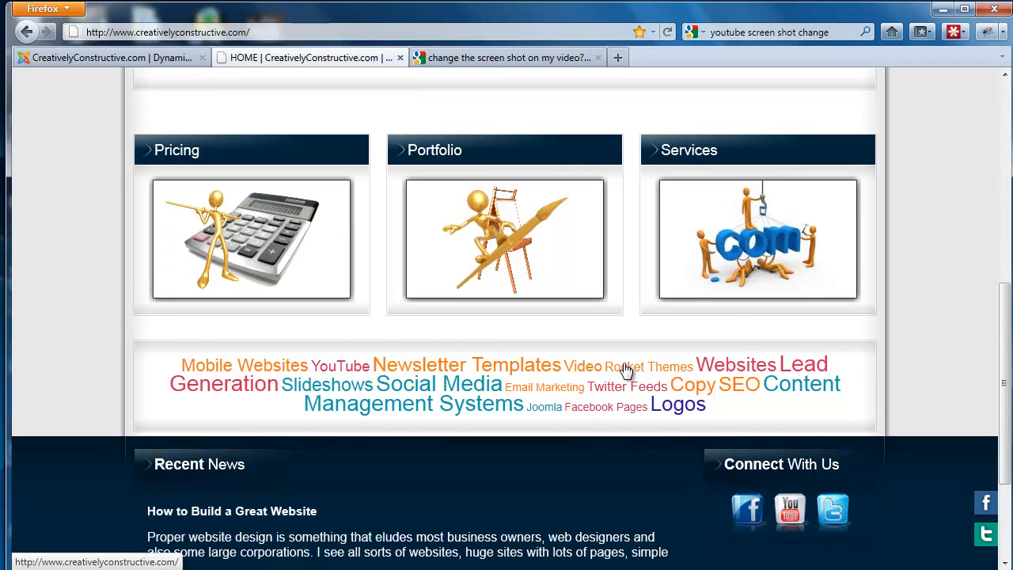
pyautogui.scroll(-2, 628, 360)
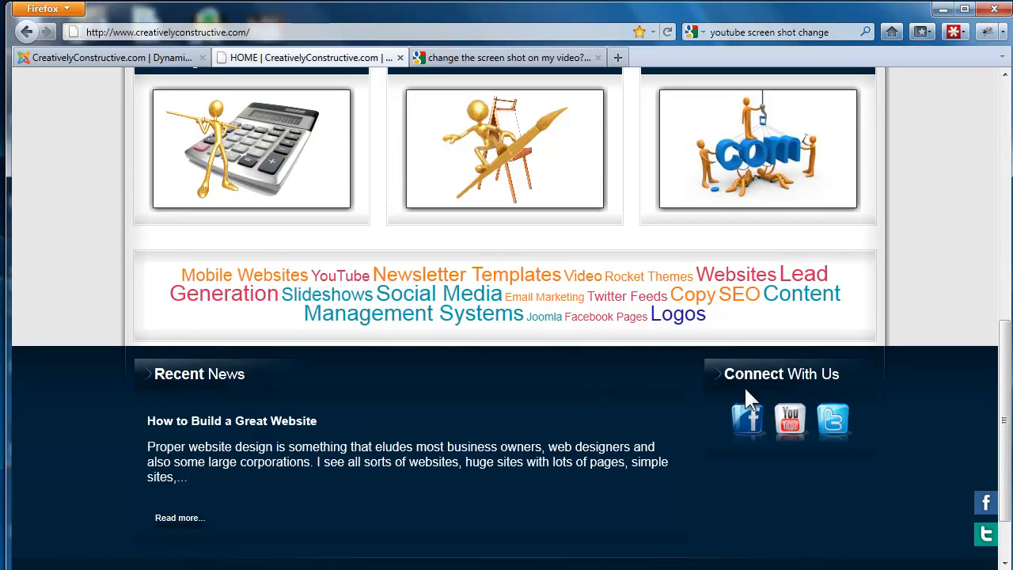
pyautogui.scroll(-2, 765, 381)
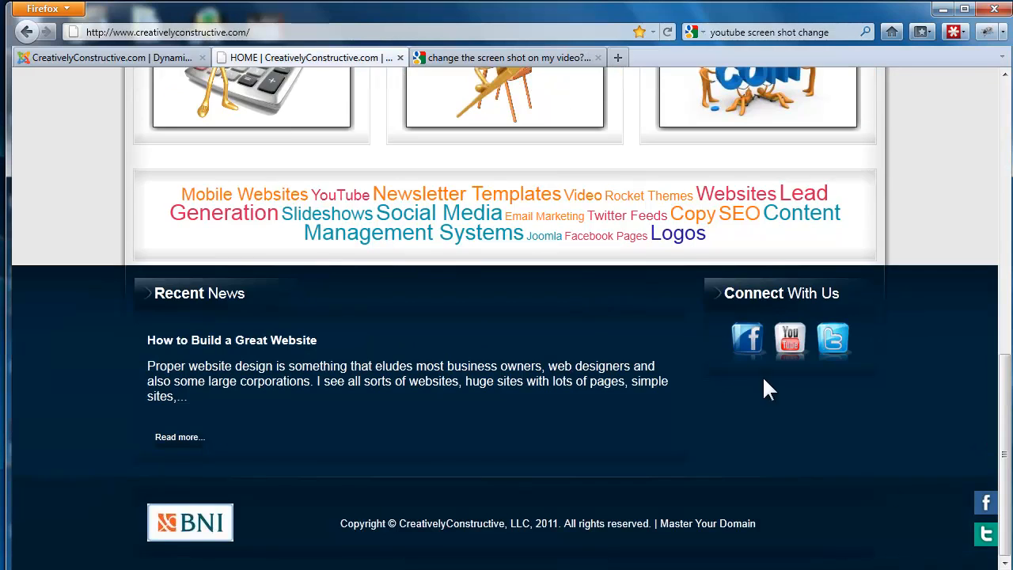
pyautogui.scroll(15, 857, 431)
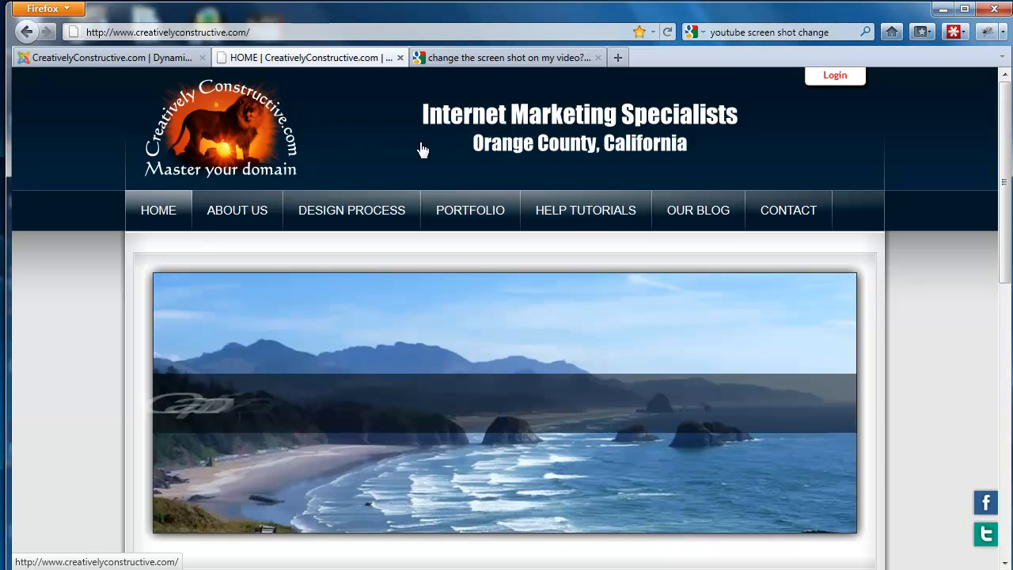
pyautogui.moveTo(563, 226)
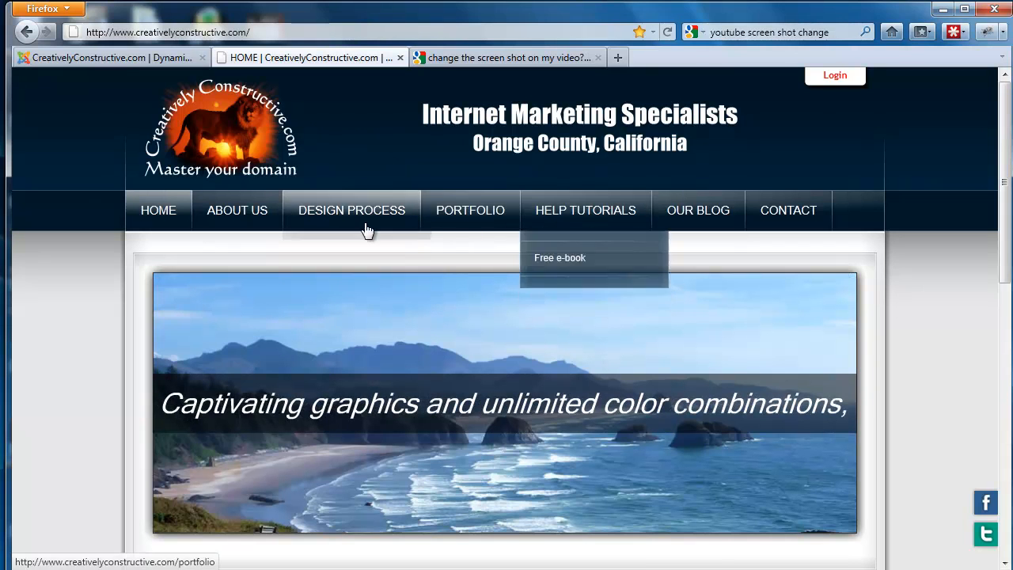
pyautogui.scroll(-2, 260, 246)
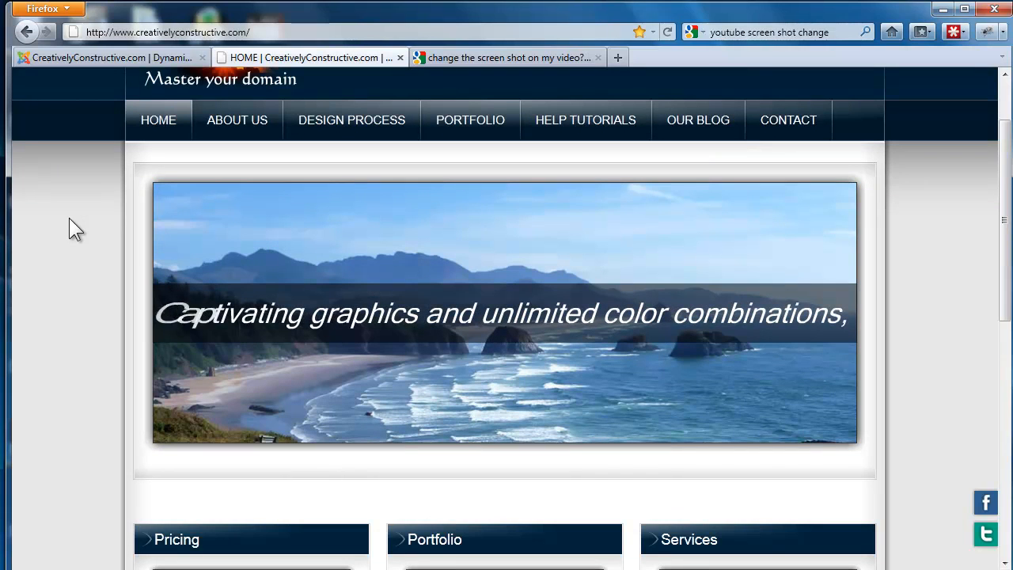
pyautogui.scroll(-2, 156, 208)
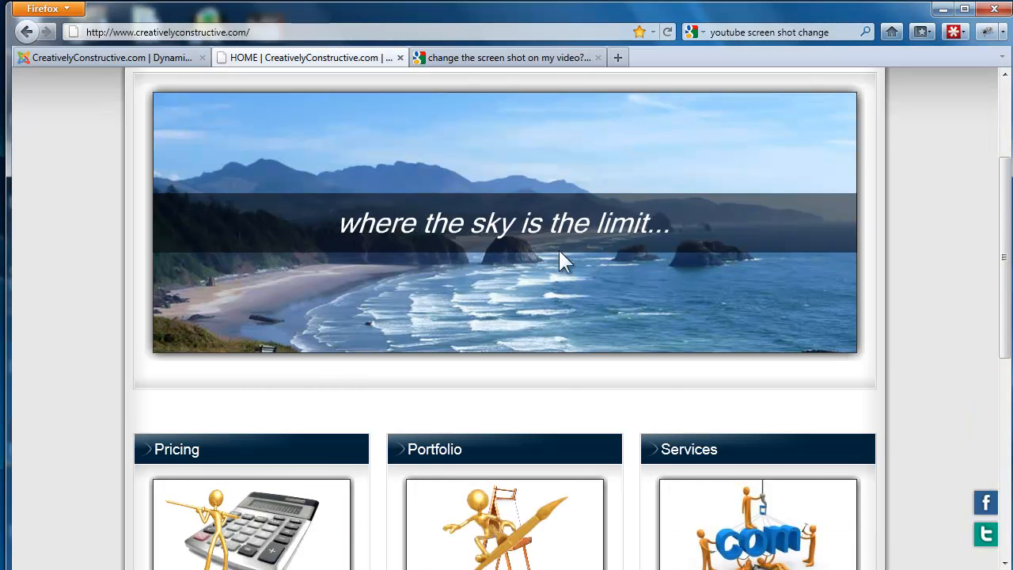
pyautogui.scroll(-4, 669, 262)
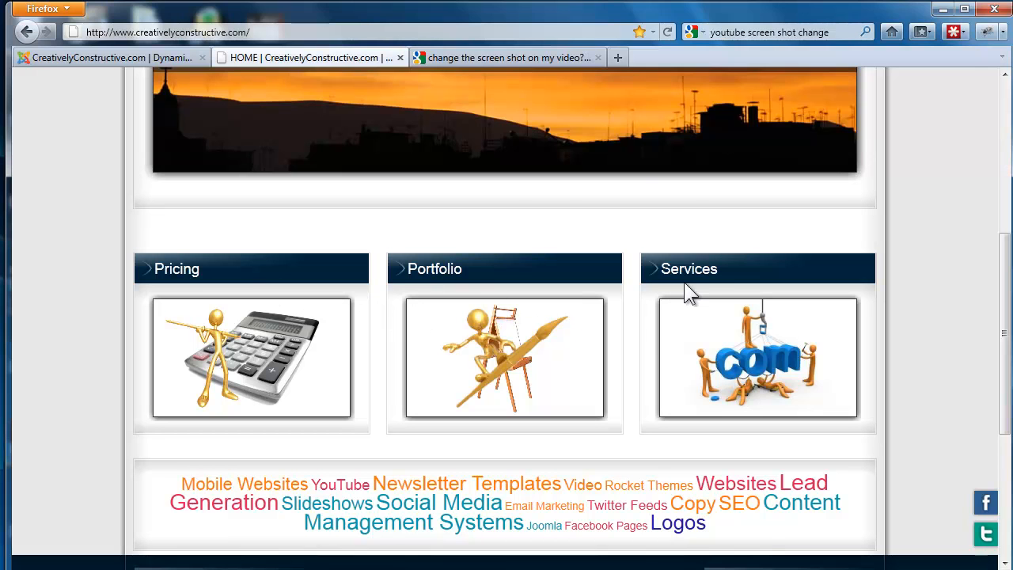
pyautogui.scroll(-2, 701, 282)
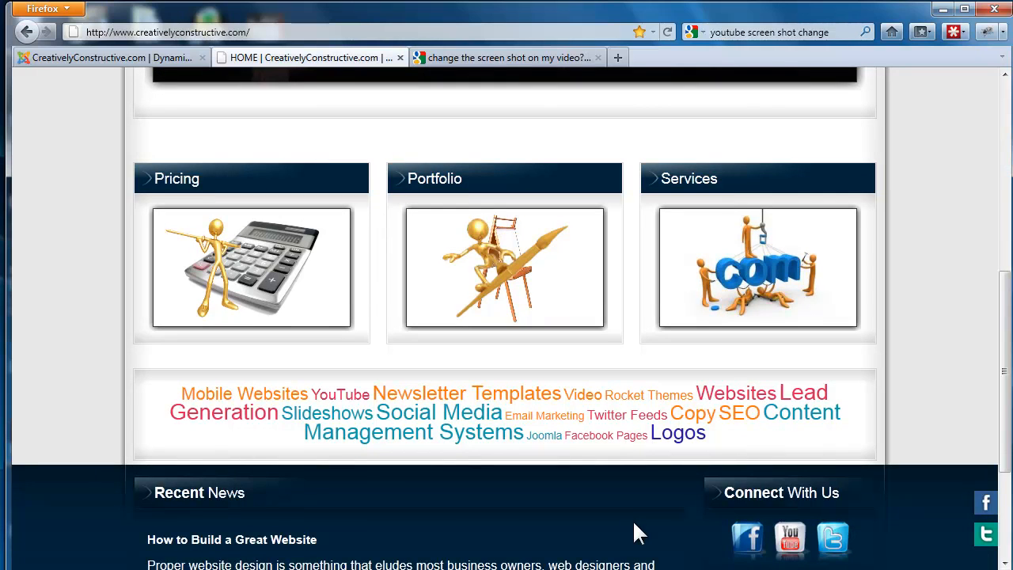
pyautogui.scroll(-2, 638, 530)
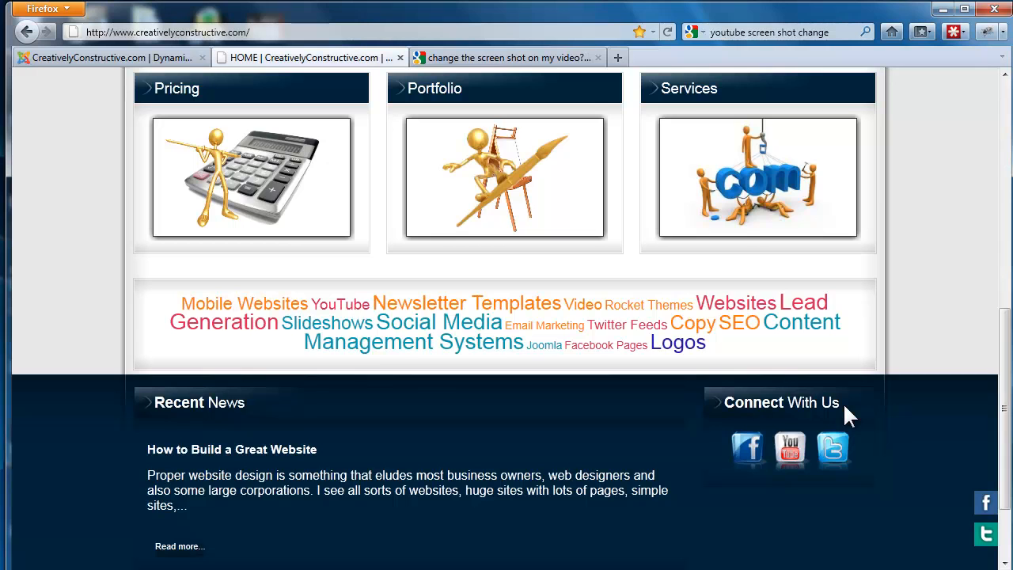
pyautogui.scroll(10, 843, 408)
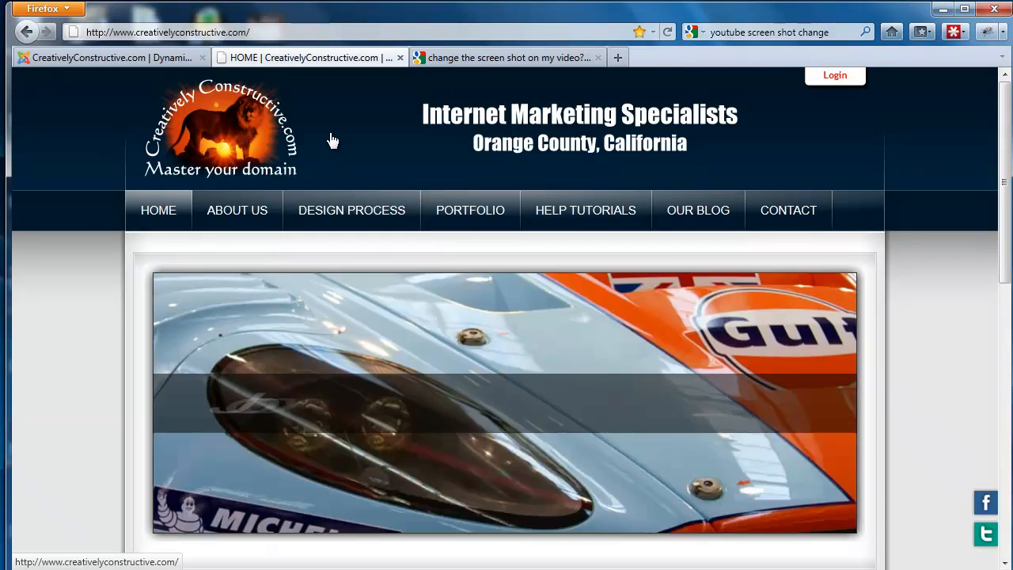
# Switch to the site's Joomla administration and open its Dashboard
pyautogui.click(144, 50)
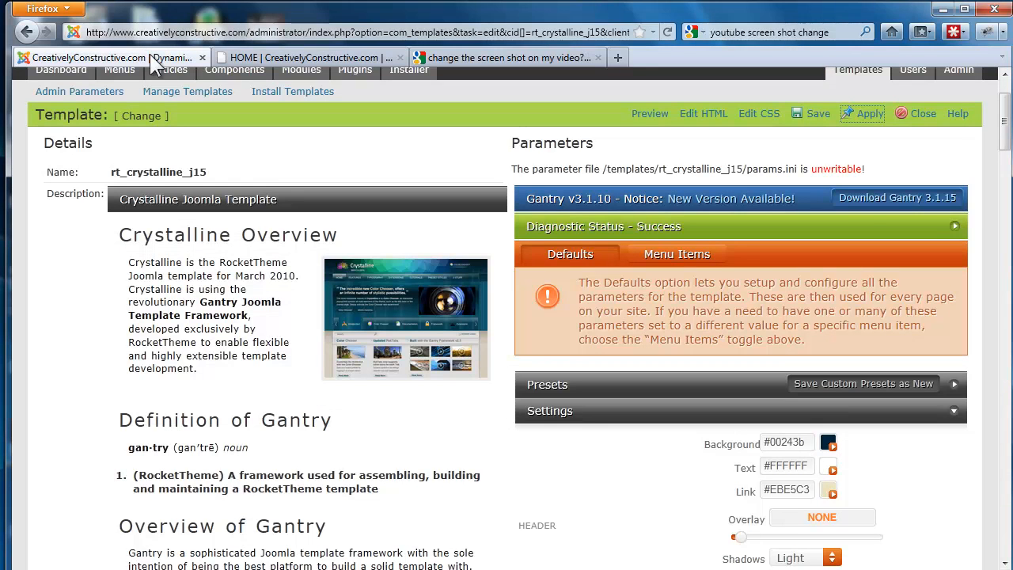
pyautogui.scroll(2, 253, 162)
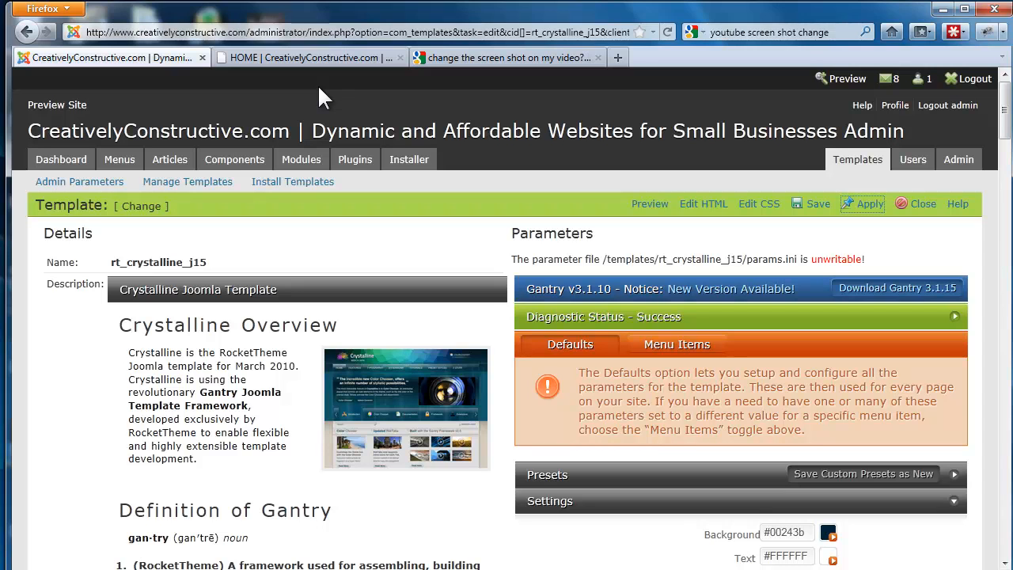
pyautogui.click(56, 160)
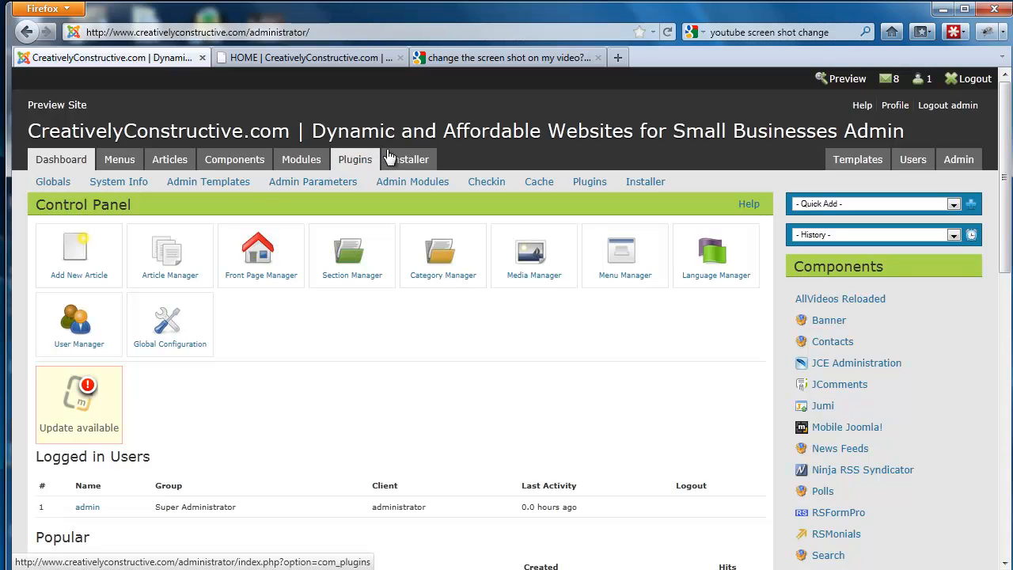
# Open the rt_crystalline_j15 template for editing from the Template Manager
pyautogui.click(858, 162)
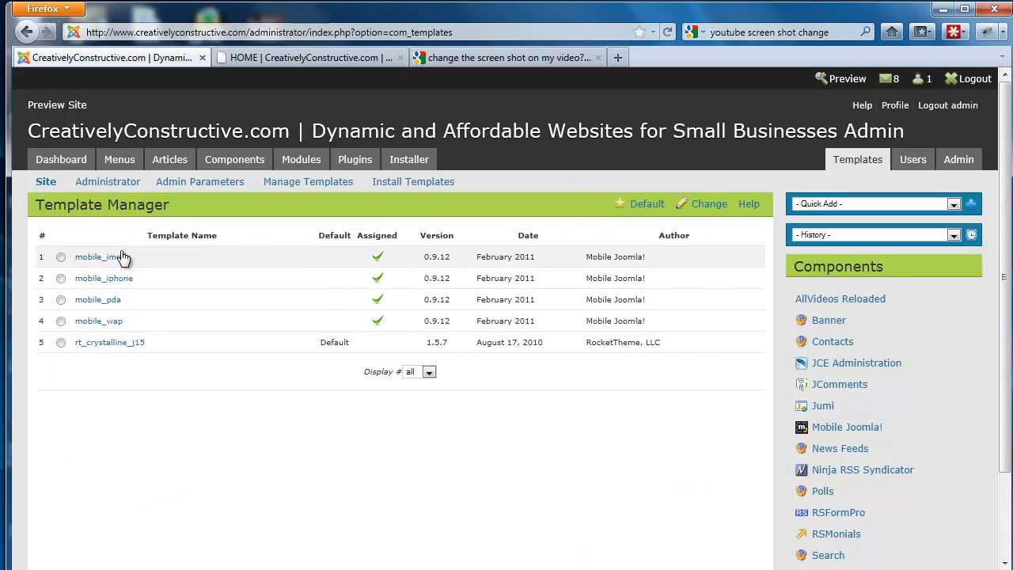
pyautogui.moveTo(116, 282)
pyautogui.moveTo(116, 349)
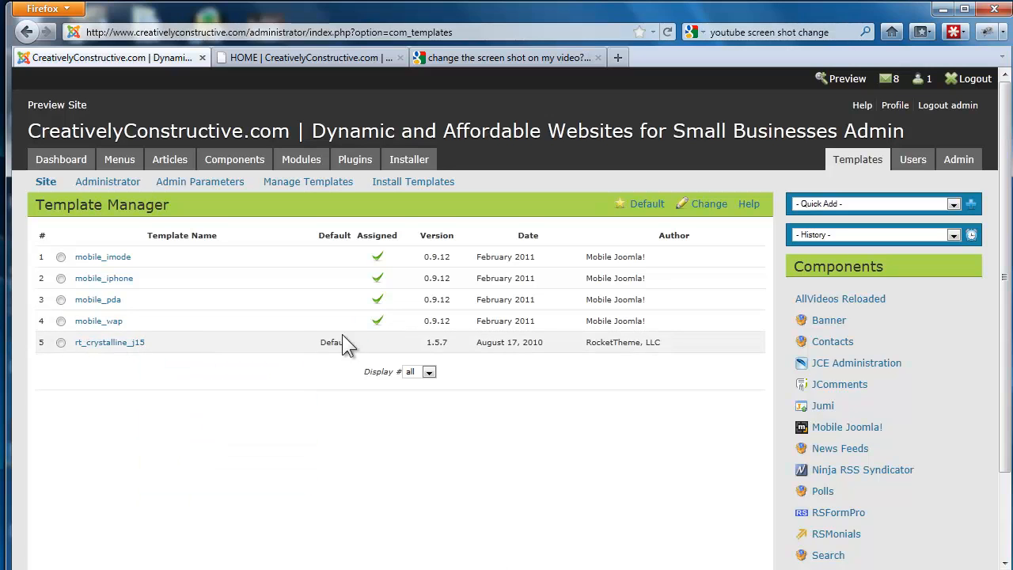
pyautogui.click(121, 349)
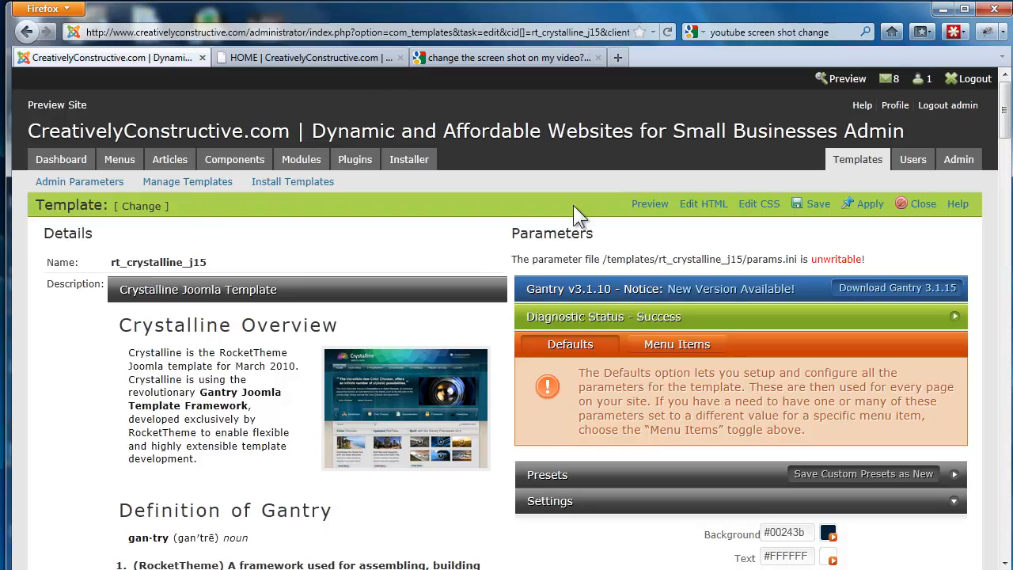
# Examine the template's default colour, overlay and shadow settings for the Header, Main, Feature and Body sections
pyautogui.scroll(-2, 584, 237)
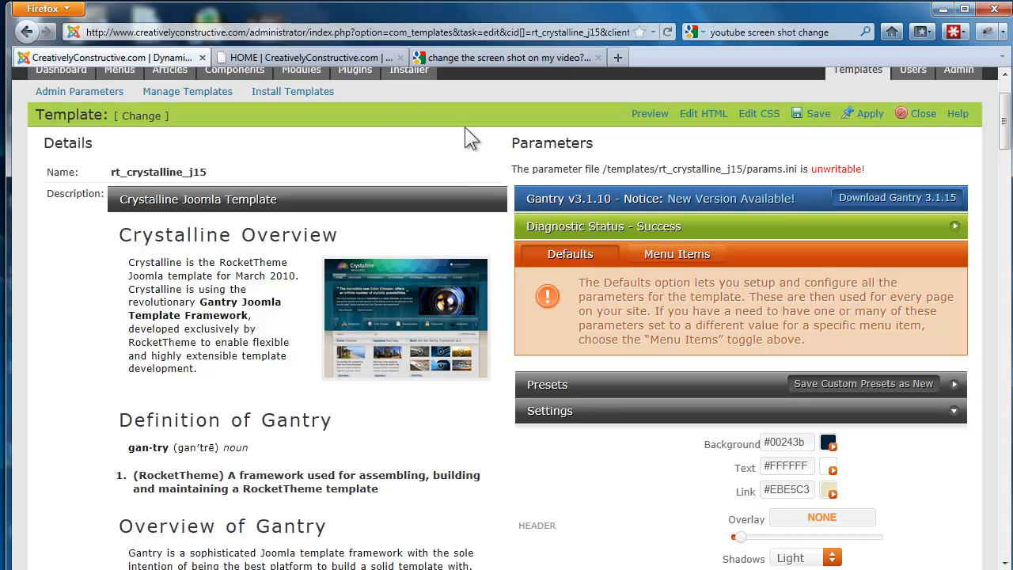
pyautogui.scroll(-2, 727, 162)
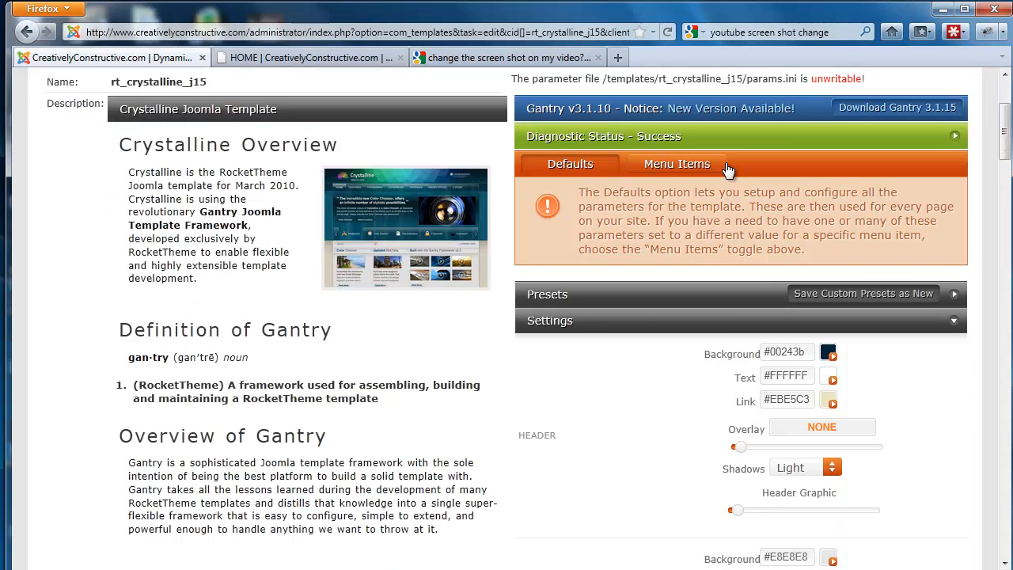
pyautogui.scroll(-2, 727, 162)
pyautogui.moveTo(653, 212)
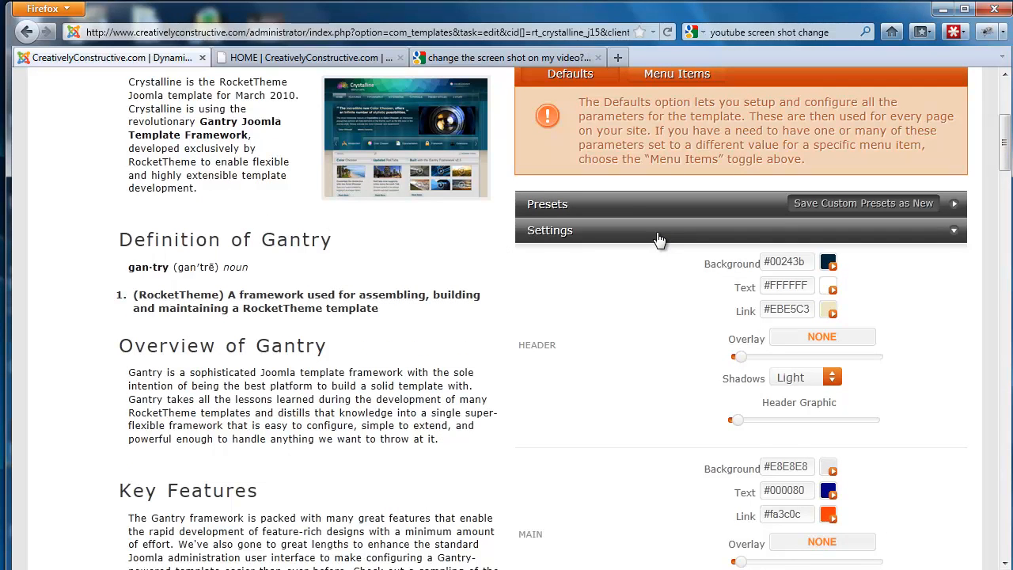
pyautogui.click(658, 237)
pyautogui.click(660, 240)
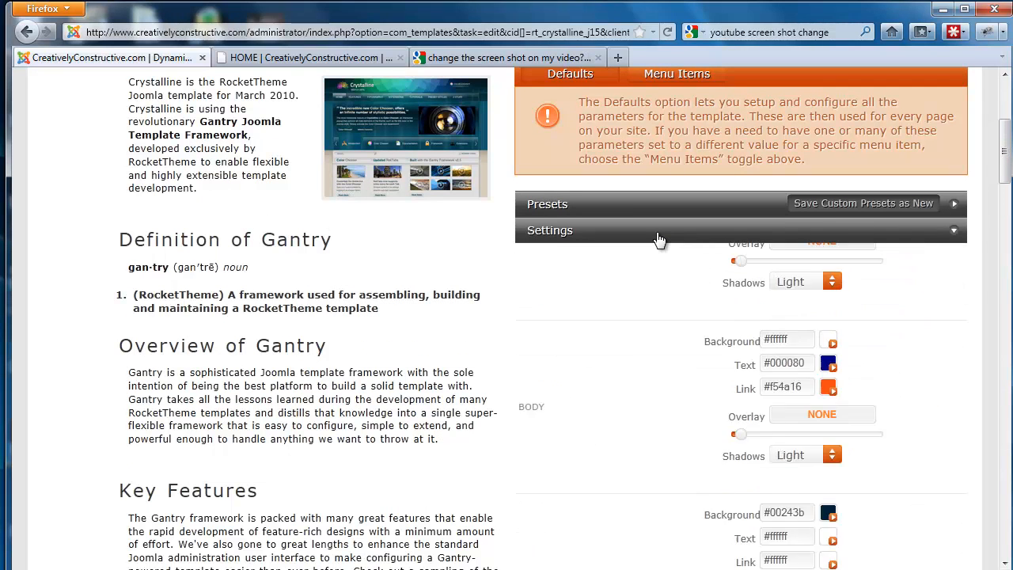
pyautogui.moveTo(654, 252)
pyautogui.scroll(-2, 654, 252)
pyautogui.scroll(-2, 654, 251)
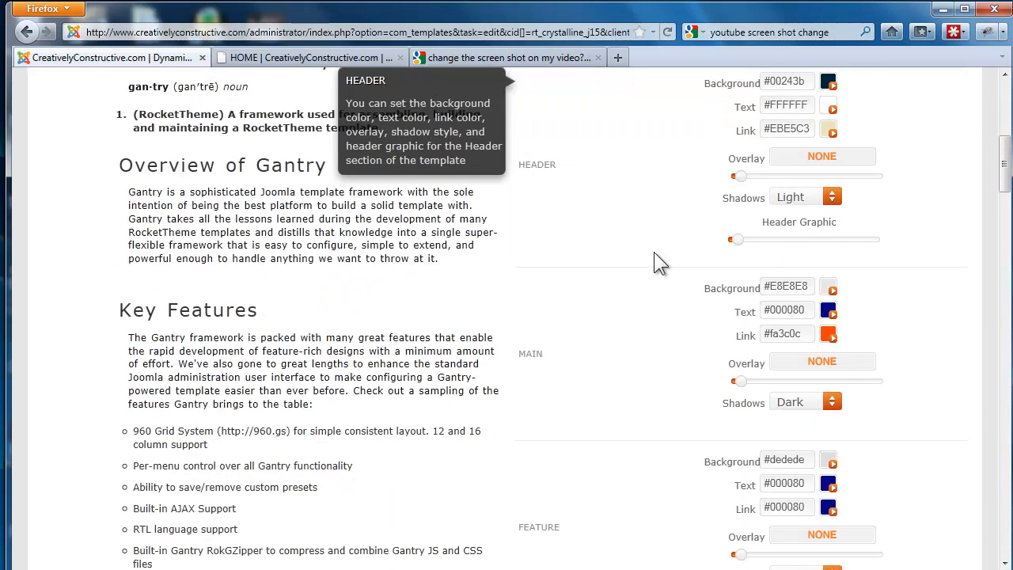
pyautogui.scroll(-4, 654, 253)
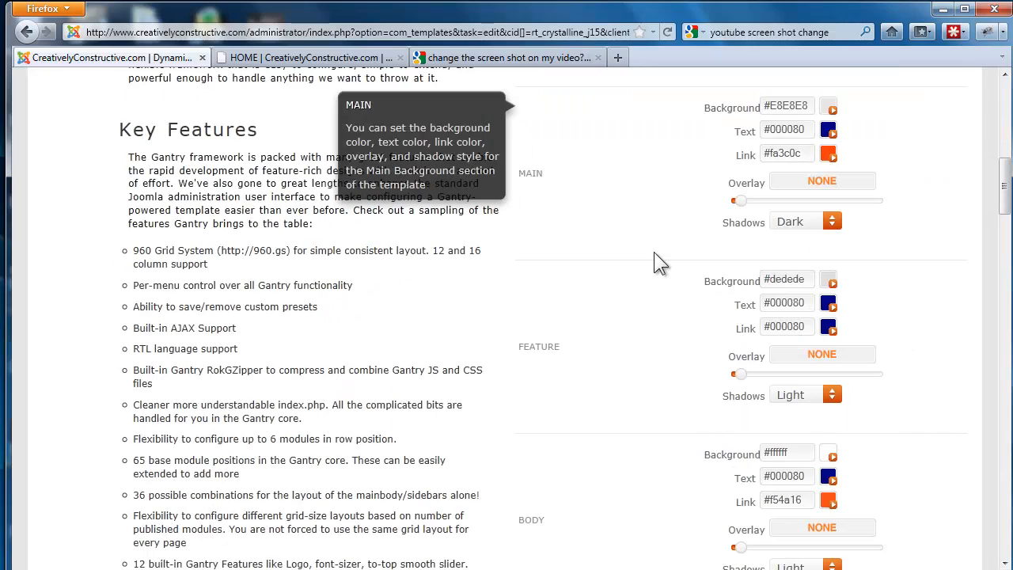
pyautogui.scroll(-6, 654, 251)
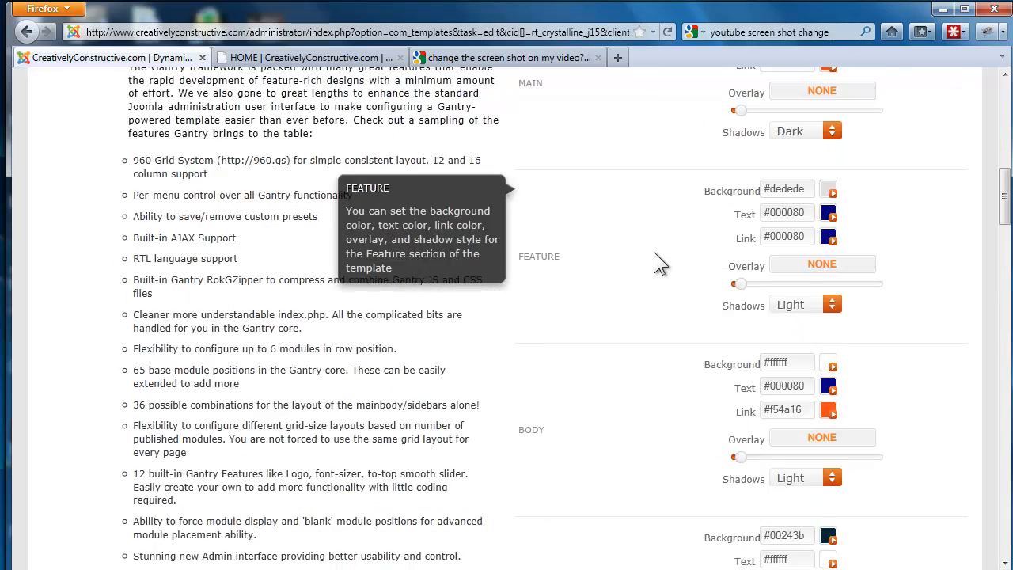
pyautogui.scroll(10, 654, 253)
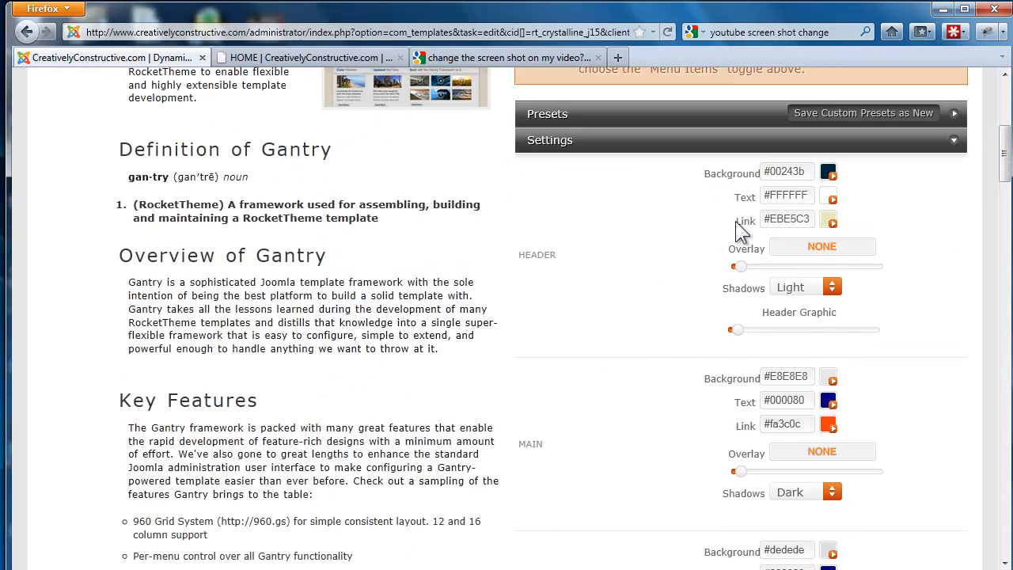
# Look through the template settings down to the Features section, and expand Presets to view the style presets
pyautogui.click(806, 174)
pyautogui.scroll(-15, 836, 174)
pyautogui.scroll(-2, 836, 176)
pyautogui.scroll(4, 836, 175)
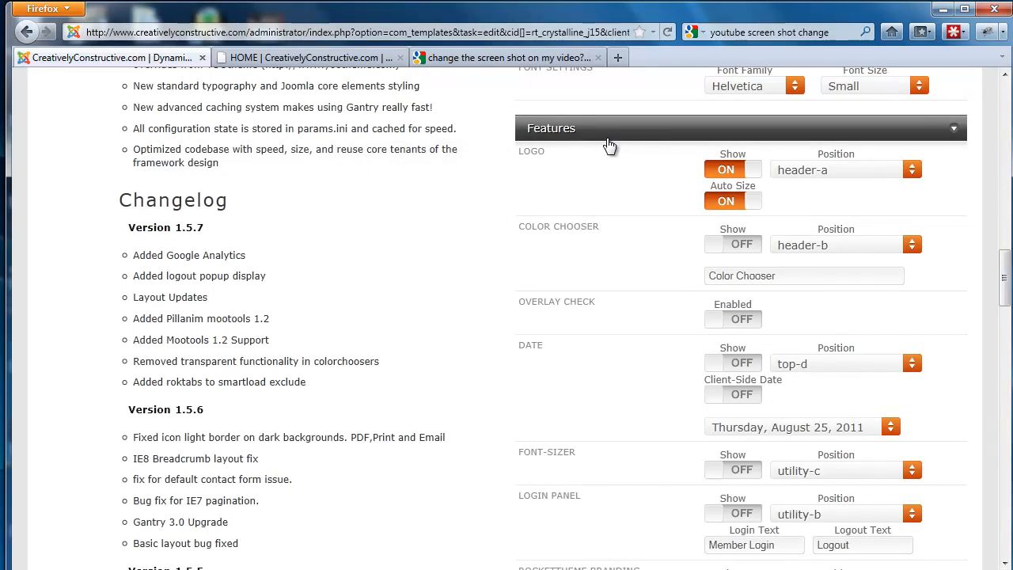
pyautogui.scroll(10, 619, 168)
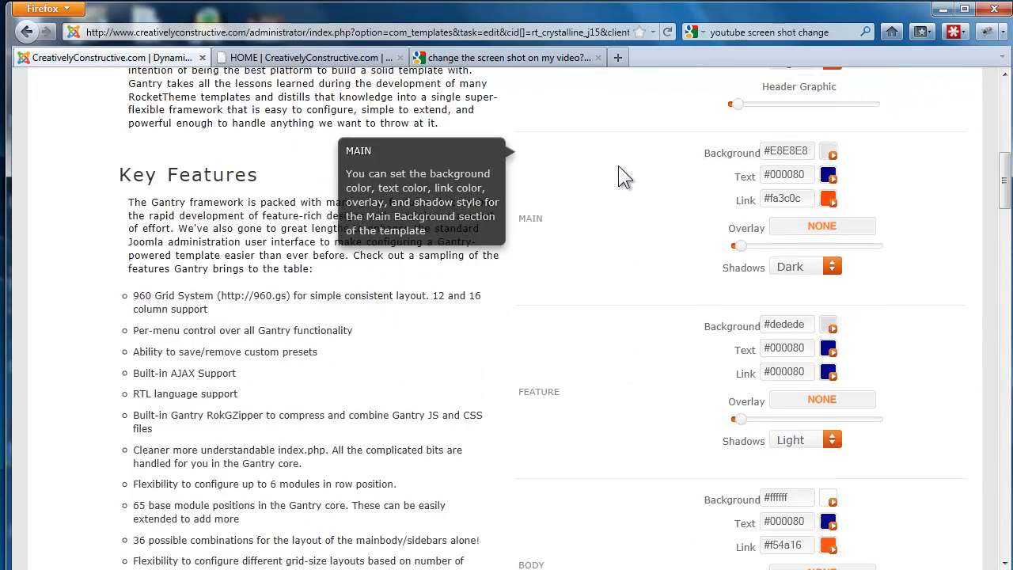
pyautogui.scroll(5, 619, 168)
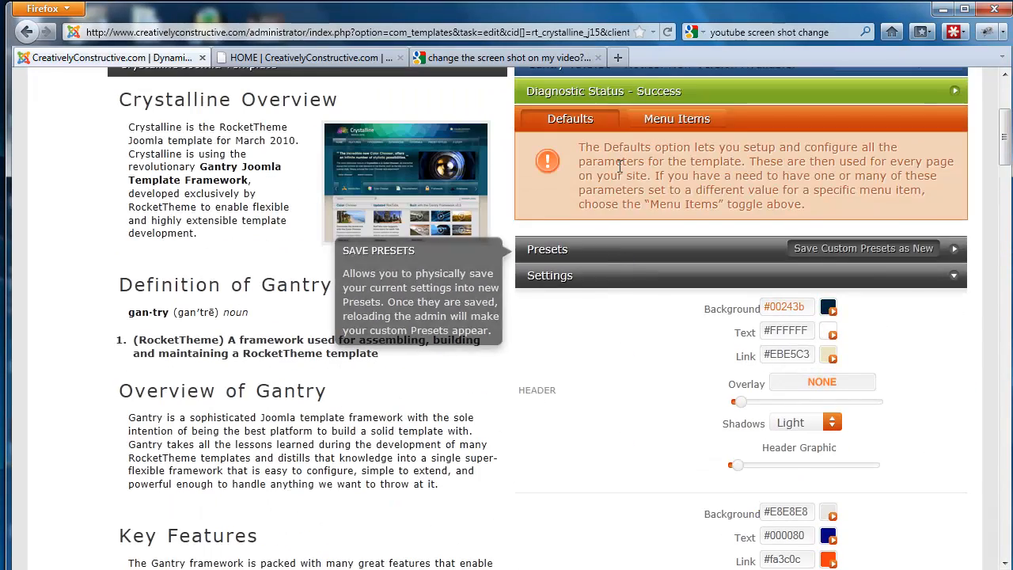
pyautogui.click(620, 249)
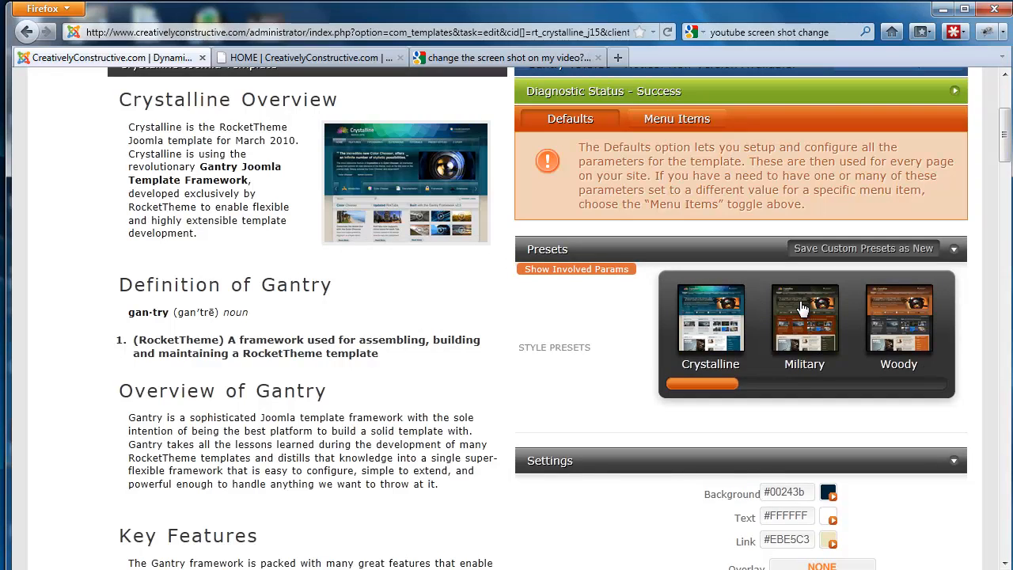
# Examine the template's Features section, from the Logo and Color Chooser options through Overlay Check, Date, Login Panel and Copyright
pyautogui.scroll(-5, 801, 309)
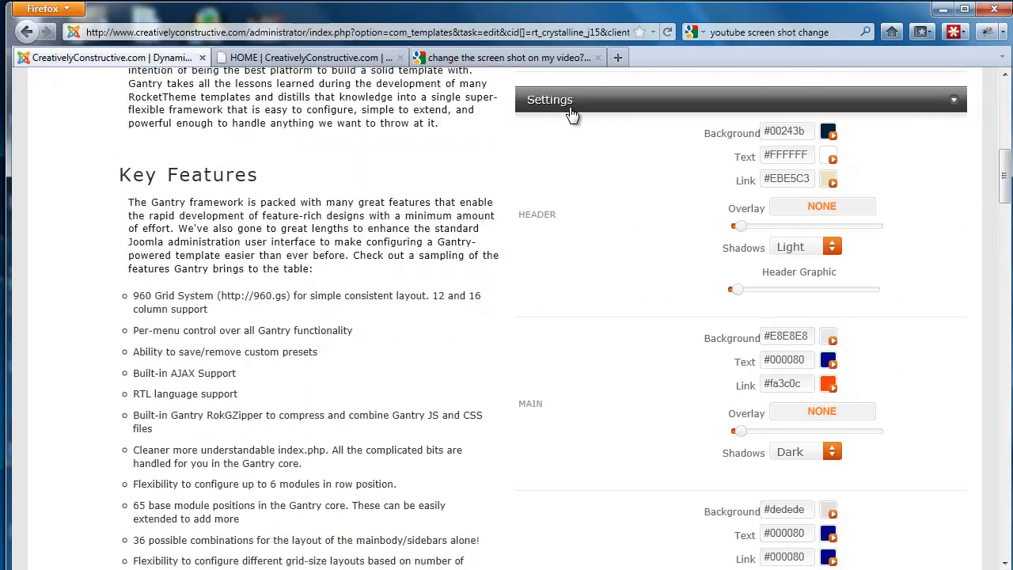
pyautogui.scroll(-5, 570, 110)
pyautogui.scroll(-15, 571, 111)
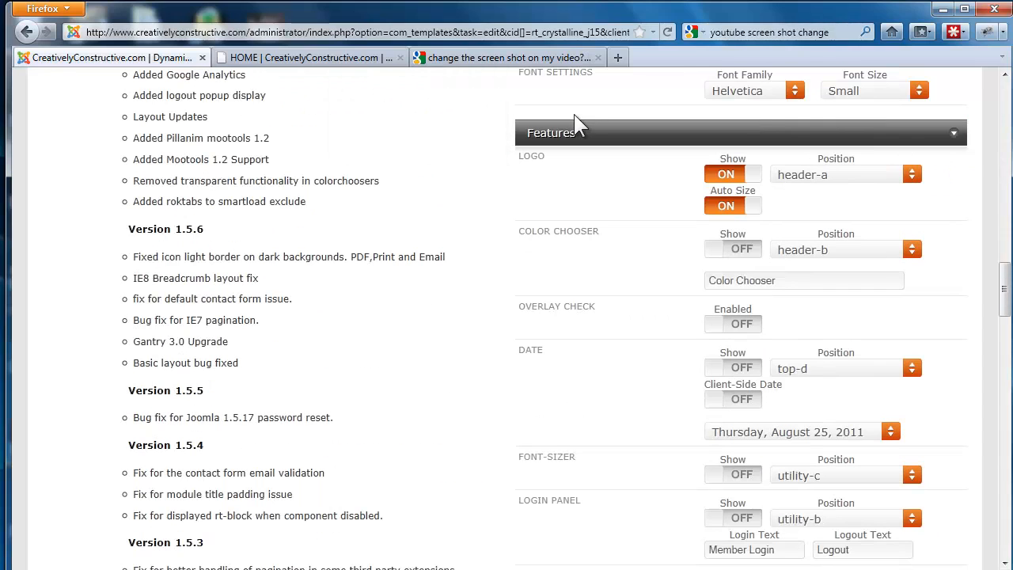
pyautogui.scroll(2, 576, 118)
pyautogui.scroll(-2, 577, 124)
pyautogui.scroll(-6, 586, 144)
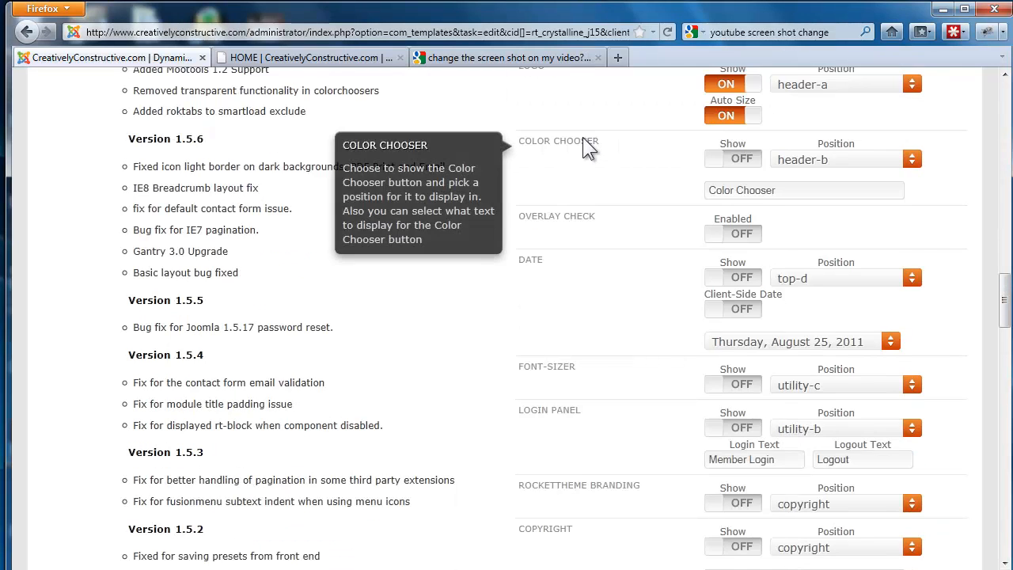
pyautogui.scroll(2, 583, 148)
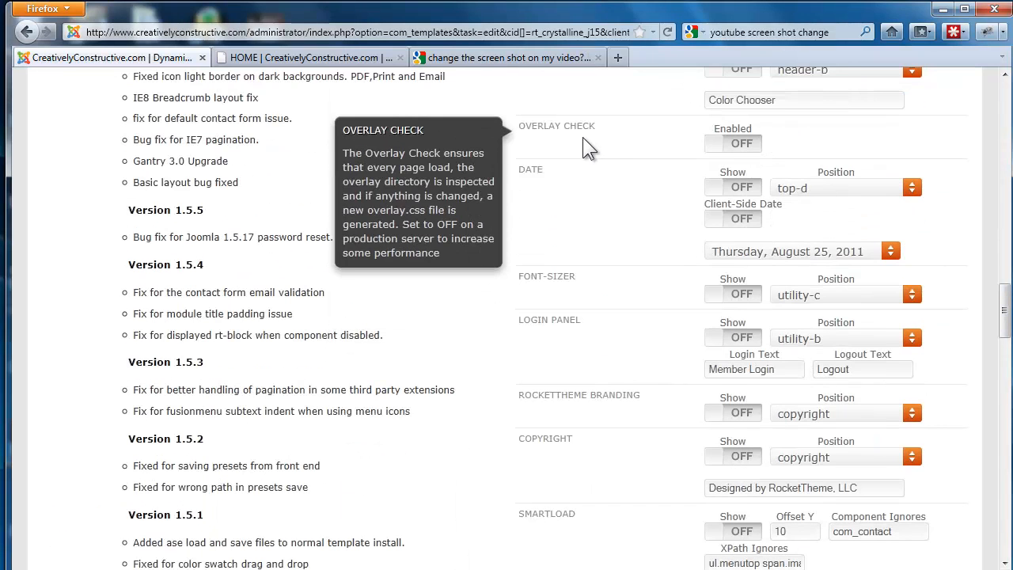
pyautogui.scroll(2, 603, 150)
pyautogui.scroll(4, 606, 150)
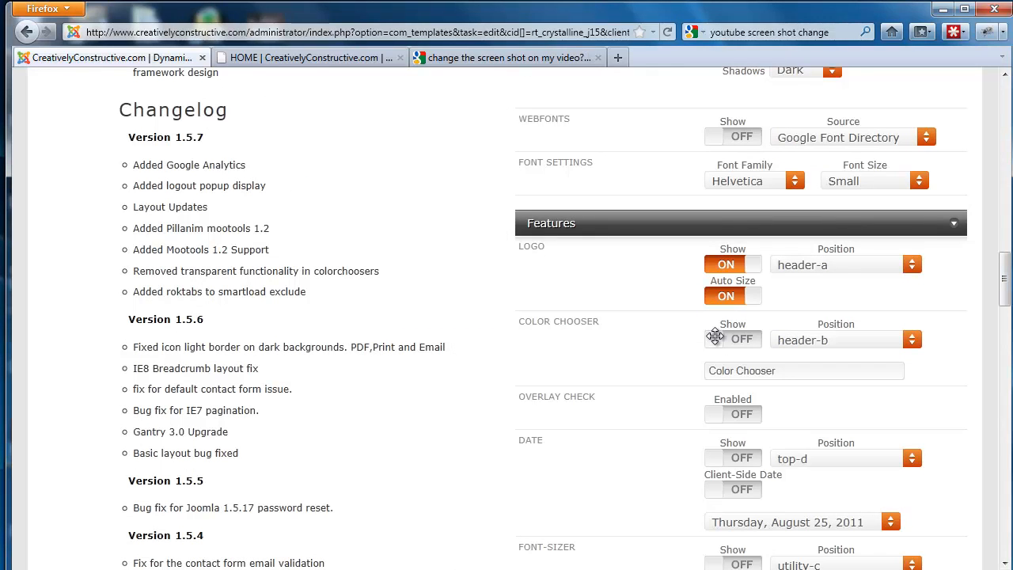
# Turn on the Color Chooser's Show option in Features, and look through the remaining feature and menu control settings
pyautogui.click(716, 339)
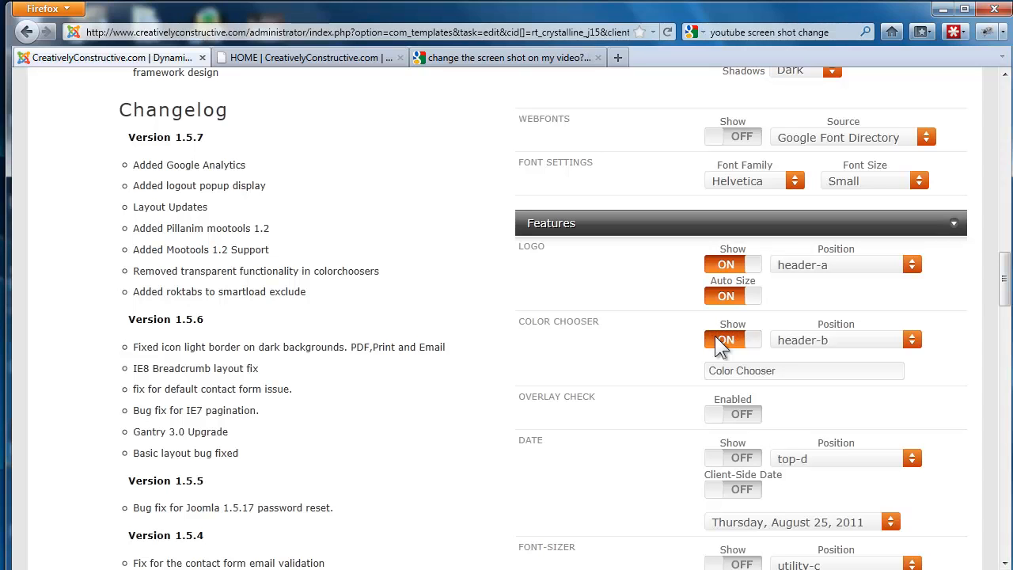
pyautogui.scroll(-4, 717, 347)
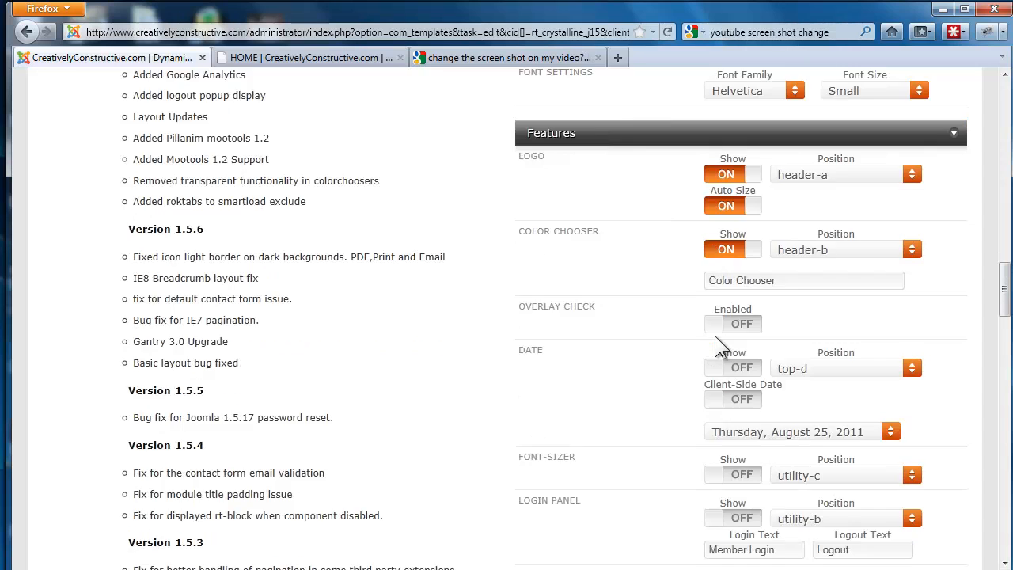
pyautogui.scroll(-14, 715, 338)
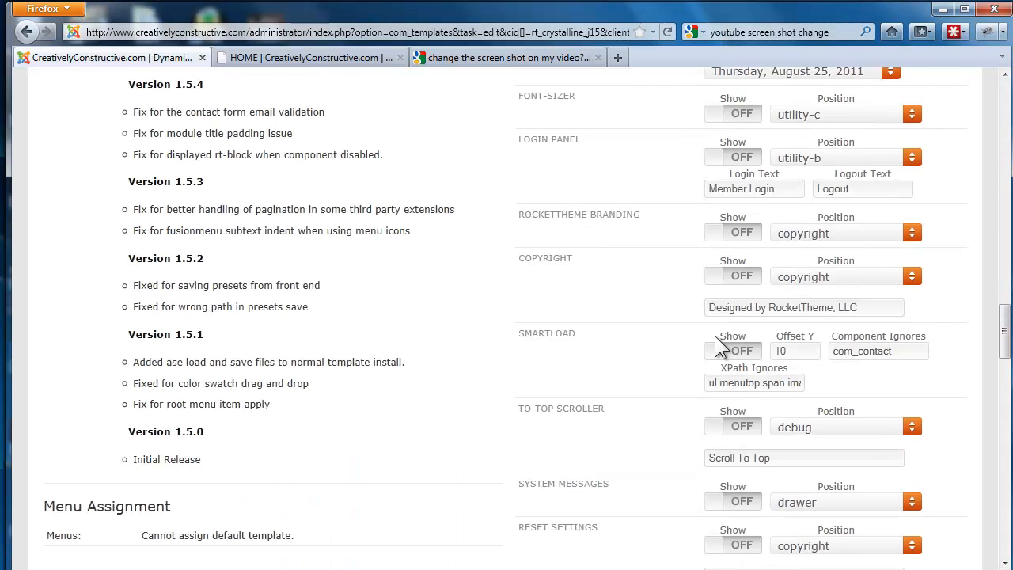
pyautogui.scroll(-10, 715, 335)
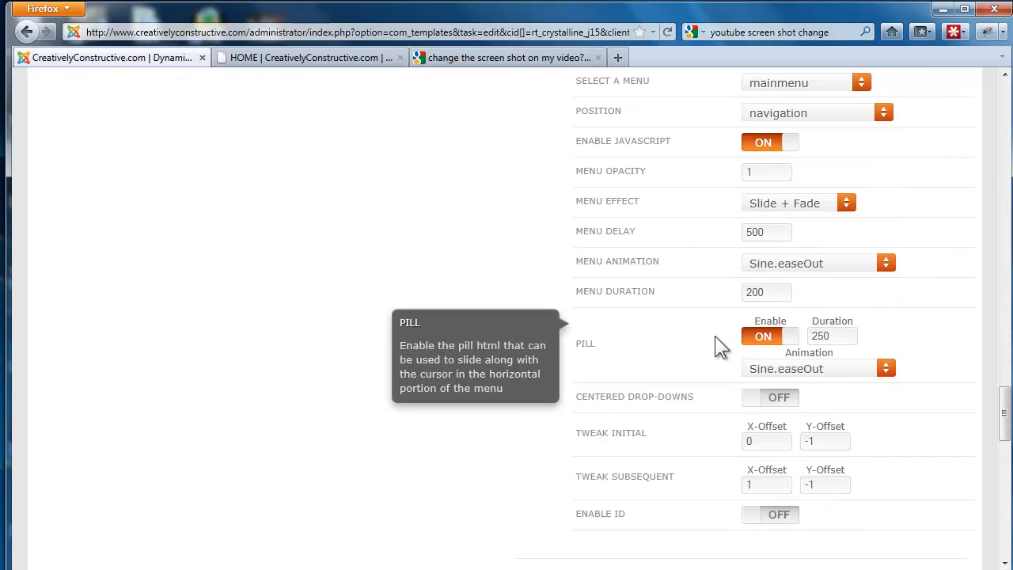
pyautogui.scroll(4, 715, 336)
pyautogui.scroll(-8, 715, 336)
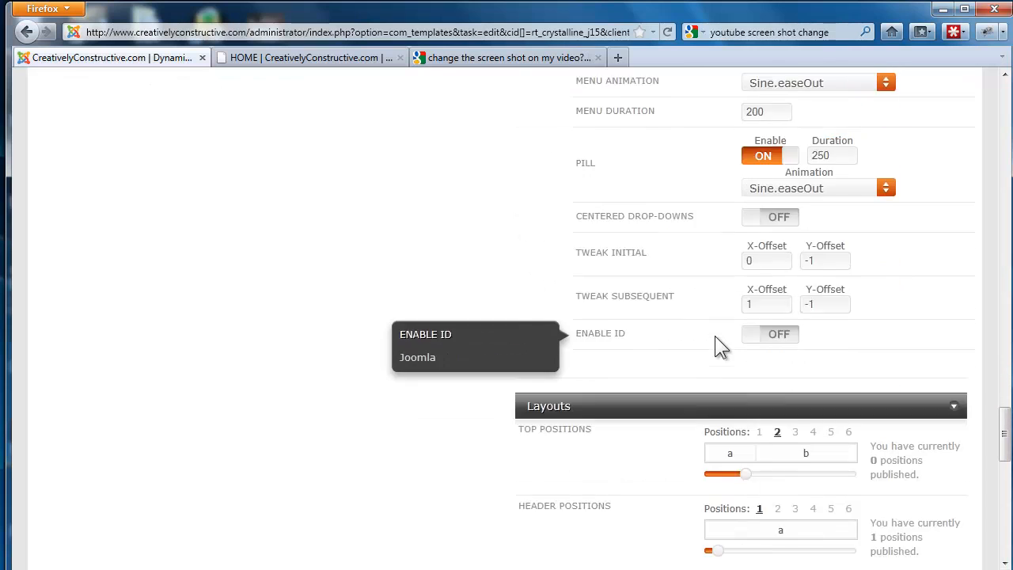
# Examine the Layouts section's position settings, from Top and Header through Mainbody to Footer
pyautogui.scroll(-8, 715, 336)
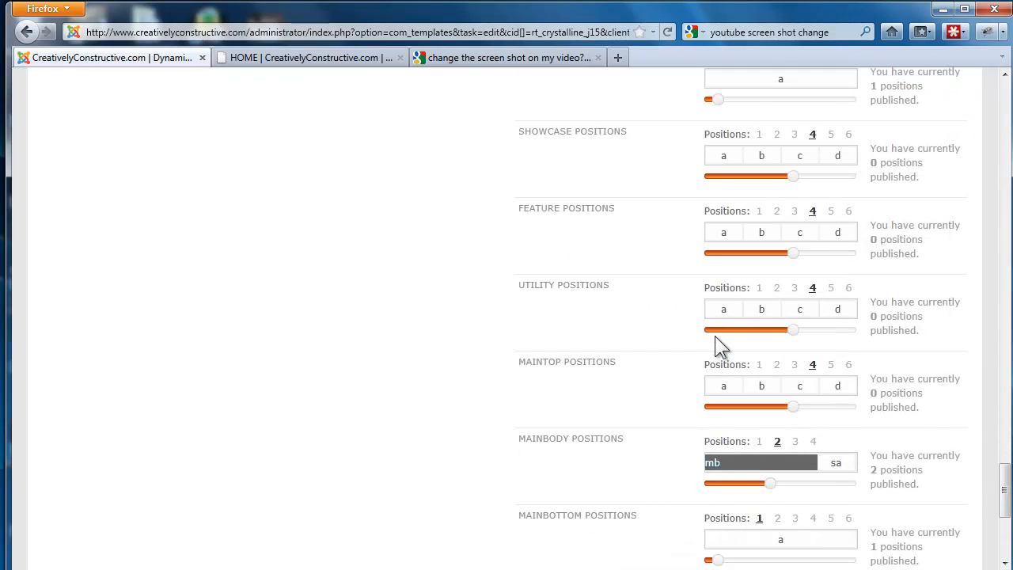
pyautogui.scroll(4, 712, 317)
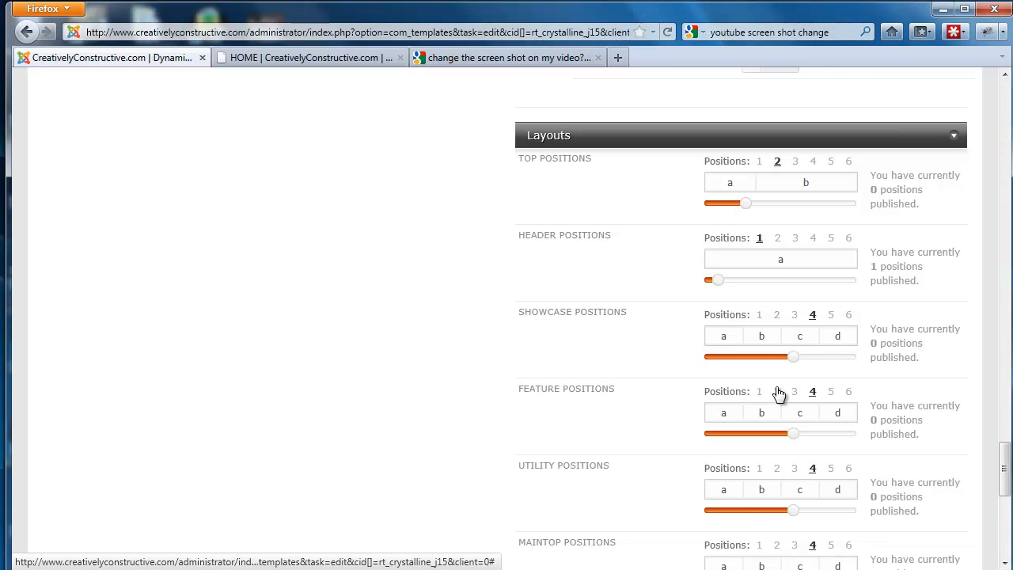
pyautogui.scroll(-5, 778, 394)
pyautogui.scroll(-1, 775, 393)
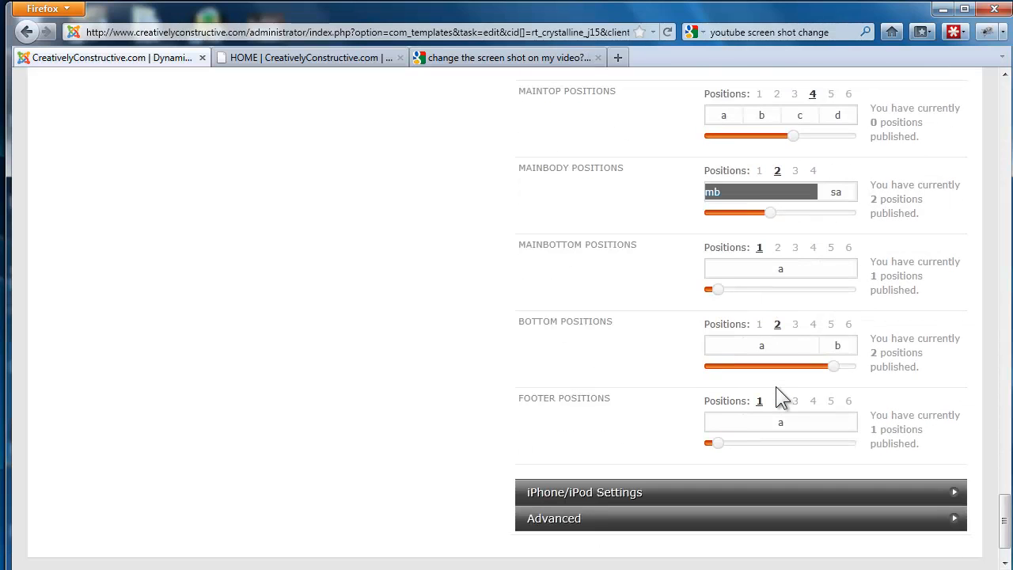
pyautogui.scroll(-1, 712, 396)
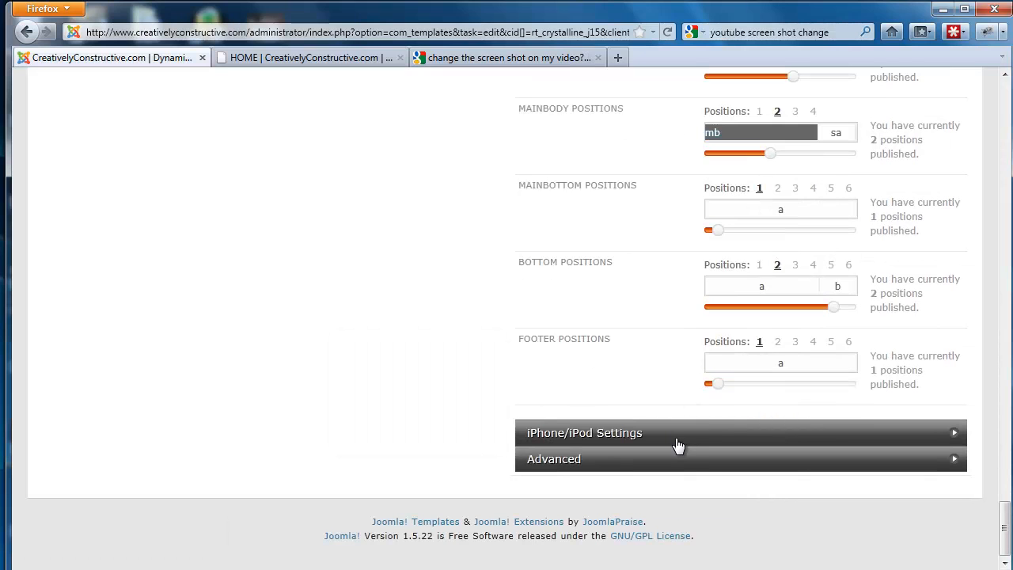
# Apply the changed template settings while keeping the template open for editing
pyautogui.scroll(8, 550, 226)
pyautogui.scroll(10, 550, 219)
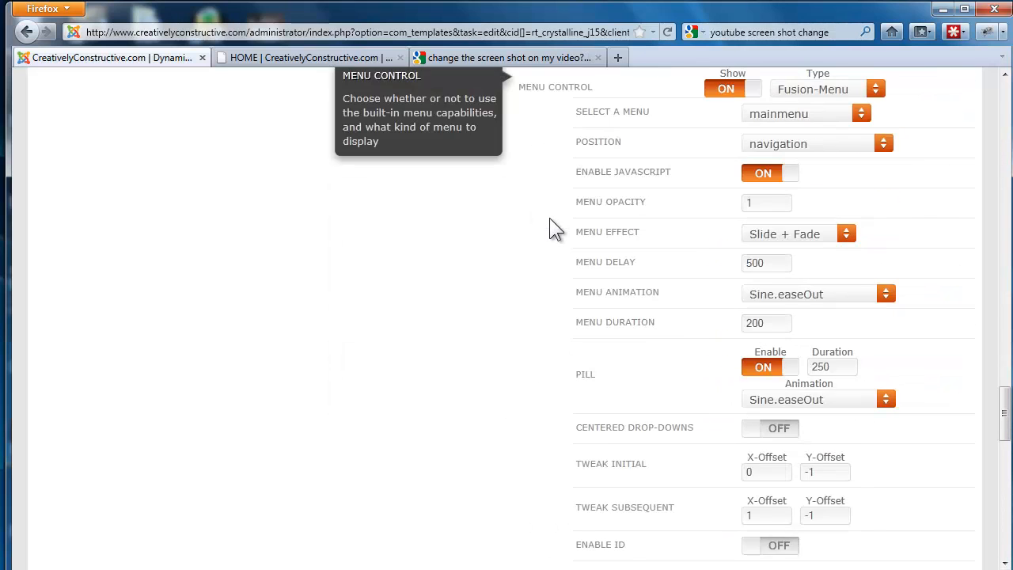
pyautogui.scroll(6, 549, 217)
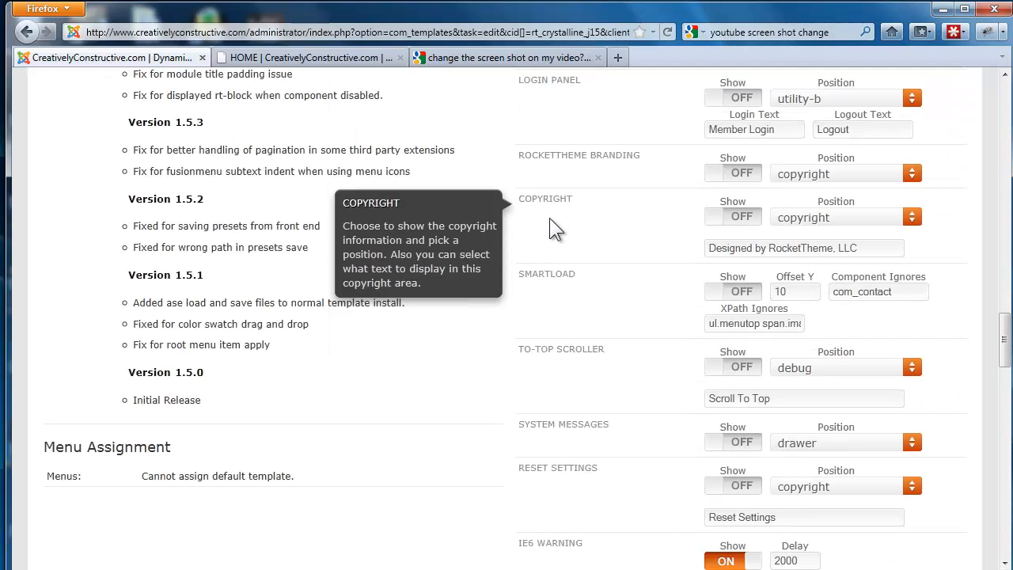
pyautogui.scroll(6, 551, 221)
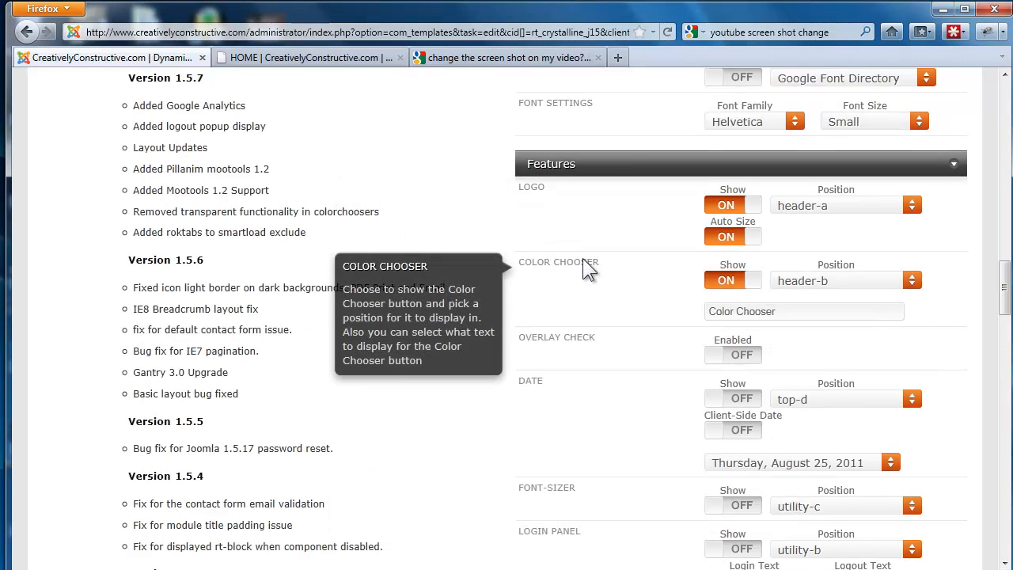
pyautogui.scroll(20, 721, 279)
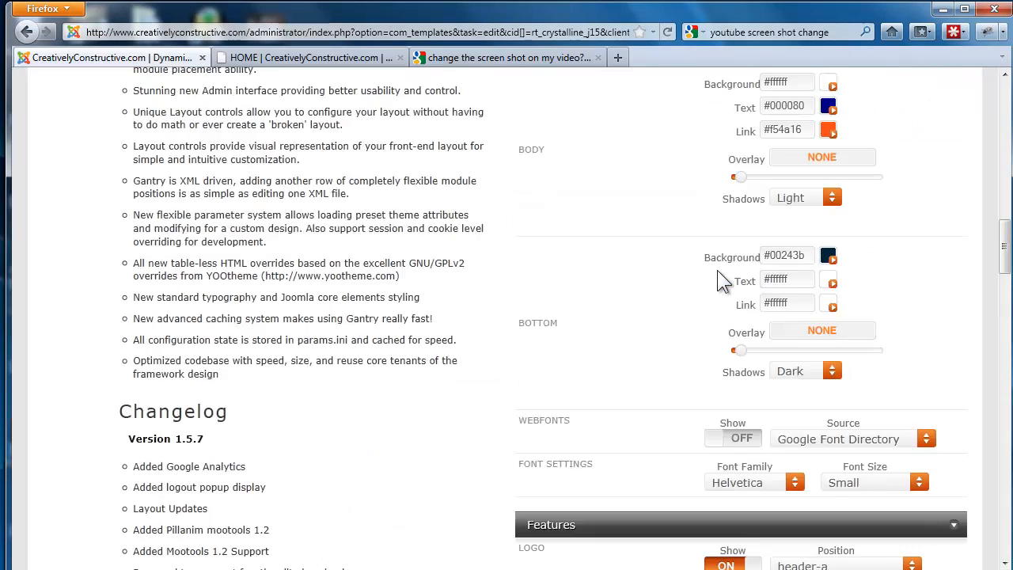
pyautogui.scroll(3, 787, 161)
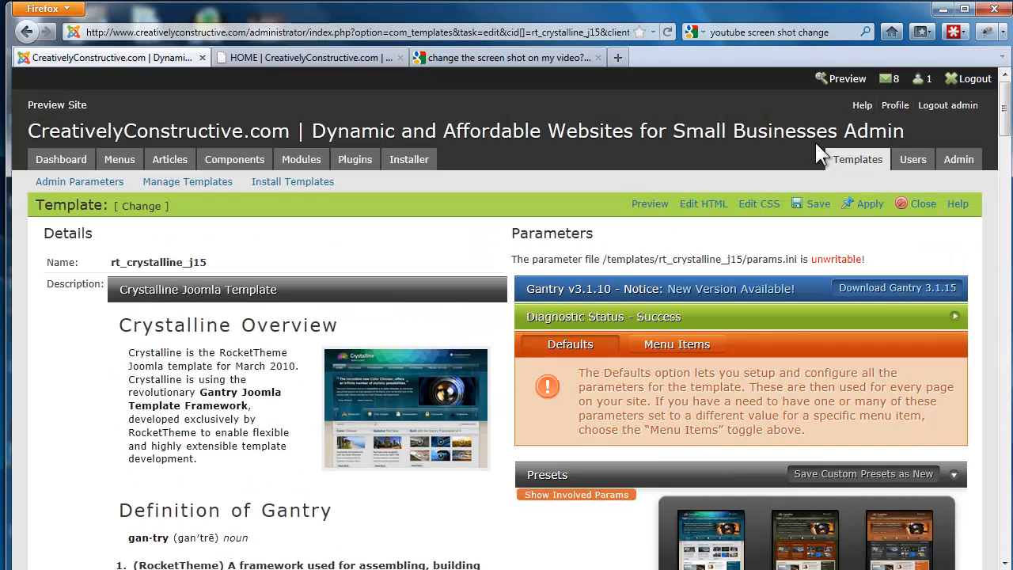
pyautogui.click(875, 208)
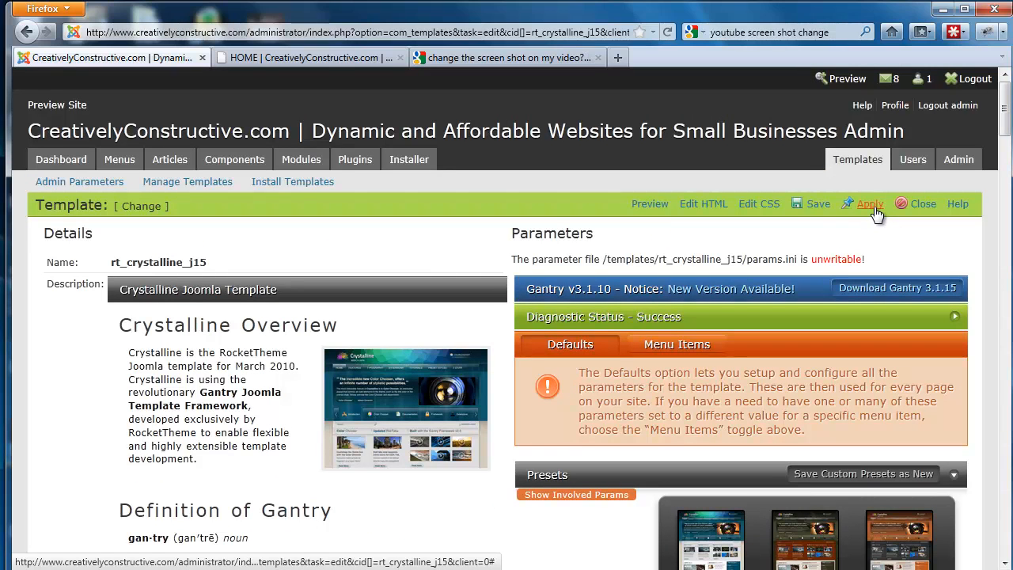
# Reload the public home page and open its Color Chooser
pyautogui.click(320, 59)
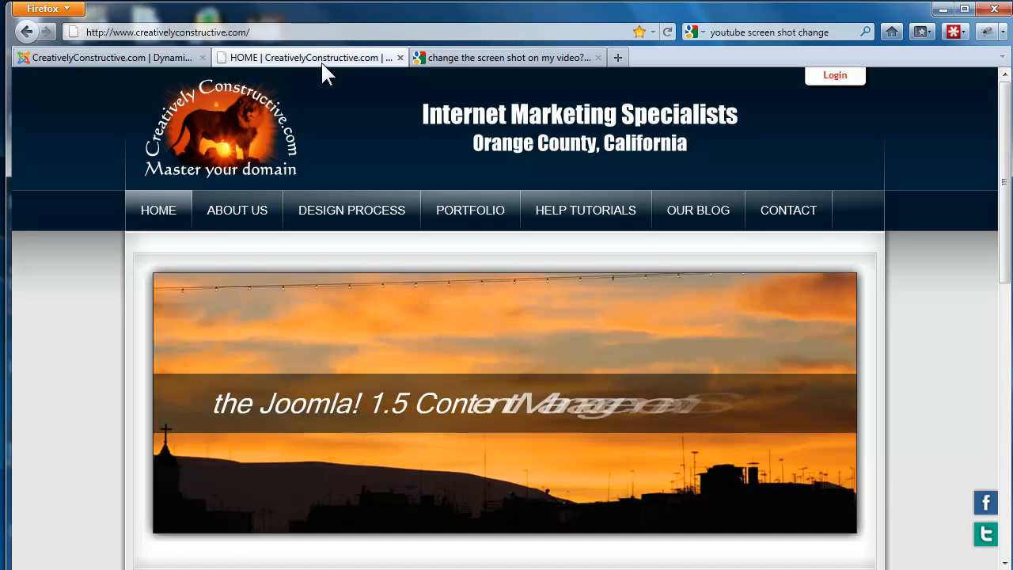
pyautogui.click(672, 32)
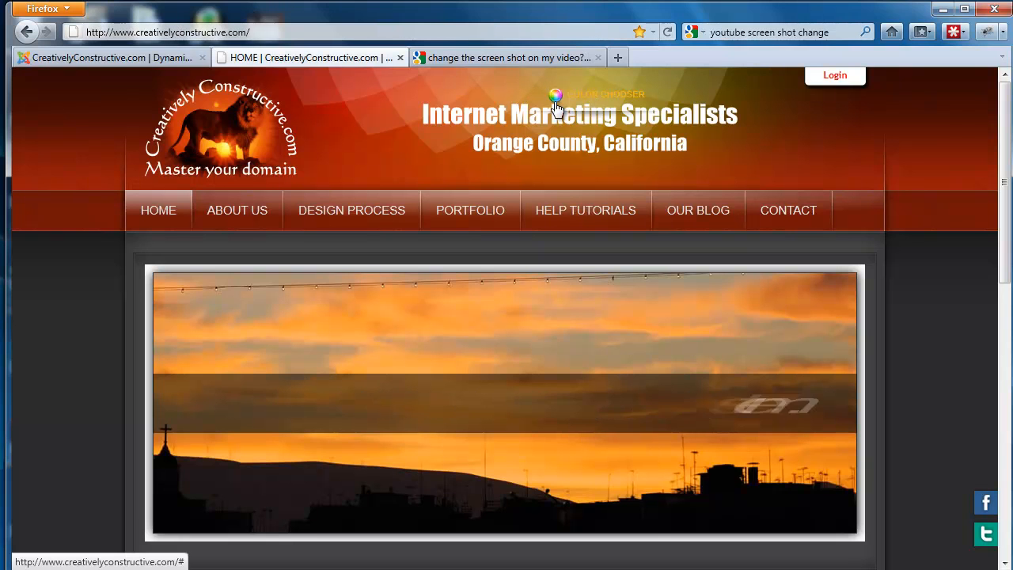
pyautogui.click(608, 106)
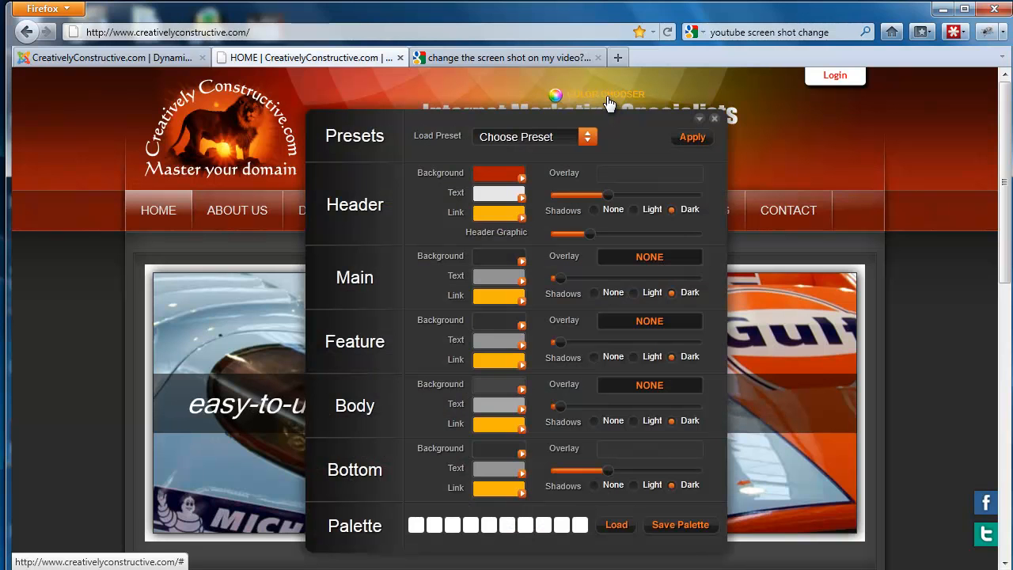
# Set the Header background color to #d48579 and apply it, and view the Header text color without changing it
pyautogui.click(522, 174)
pyautogui.click(591, 186)
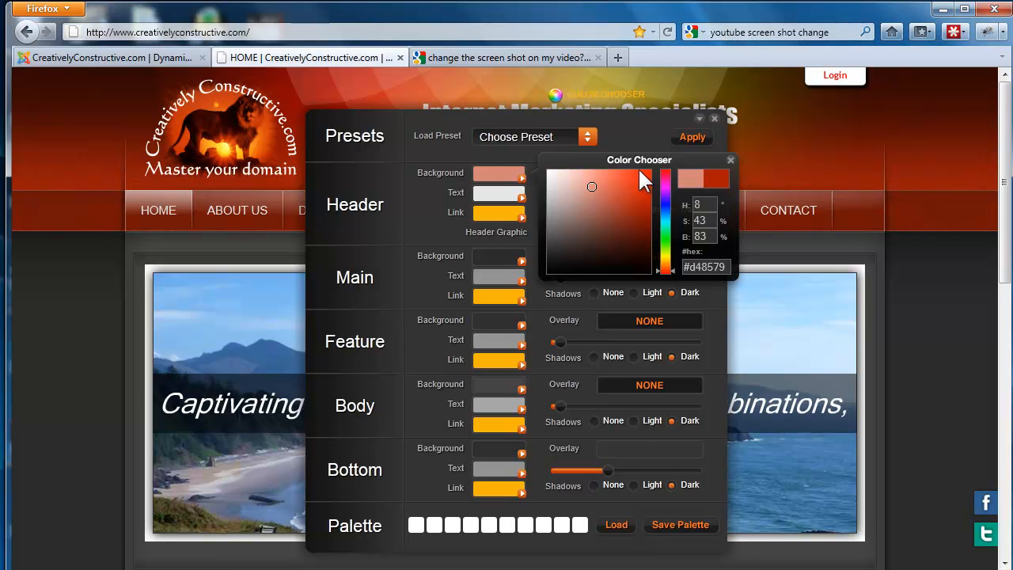
pyautogui.click(690, 140)
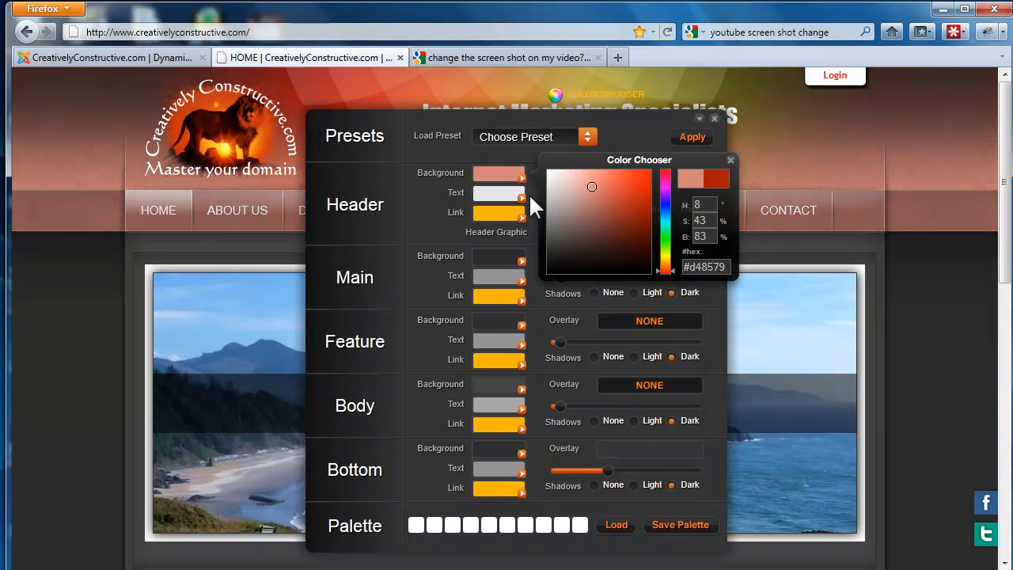
pyautogui.click(522, 196)
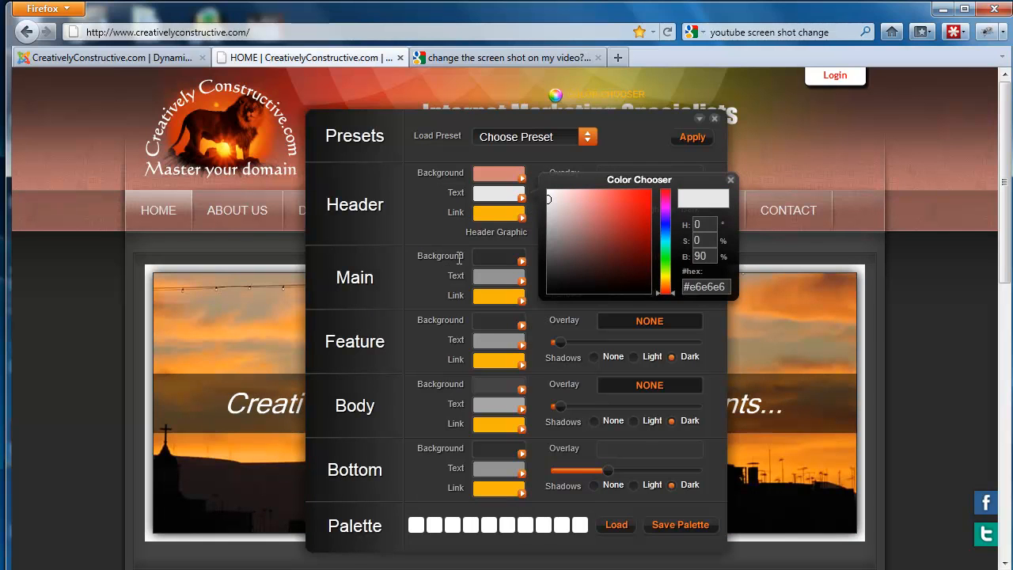
pyautogui.click(731, 181)
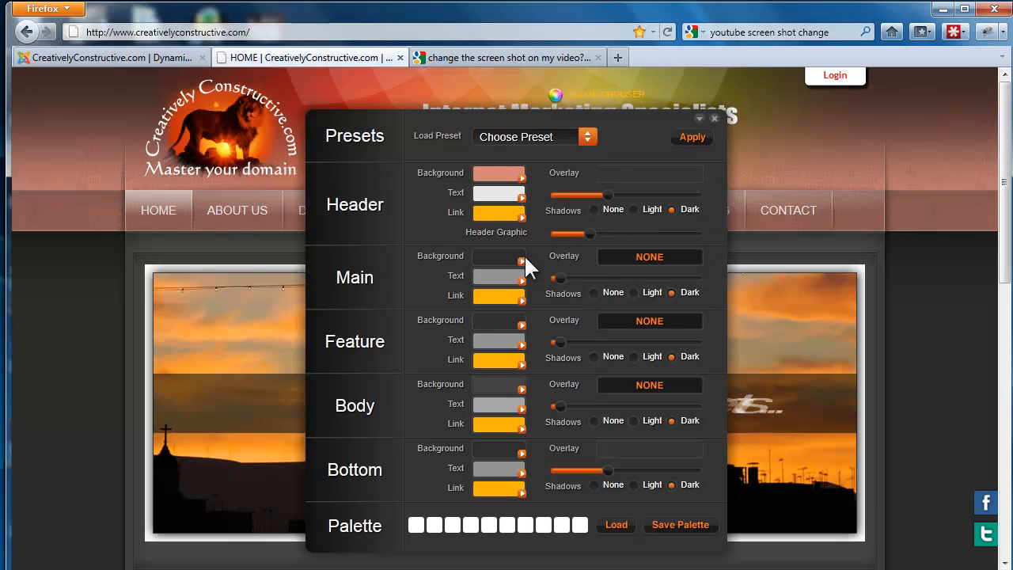
# Set the Main section's background color to #aeb320 and apply it to the page
pyautogui.click(522, 262)
pyautogui.click(593, 300)
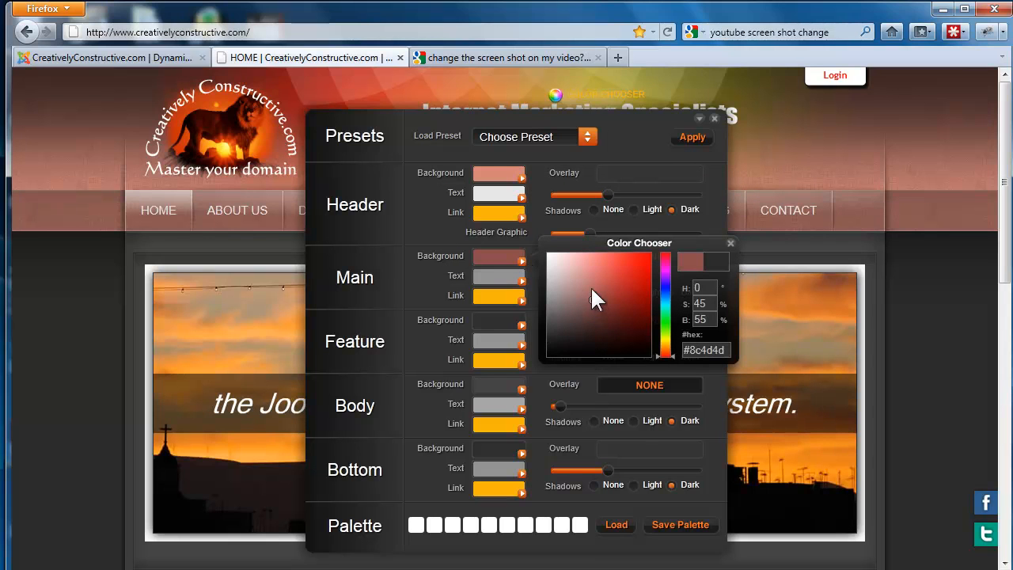
pyautogui.click(665, 336)
pyautogui.click(632, 284)
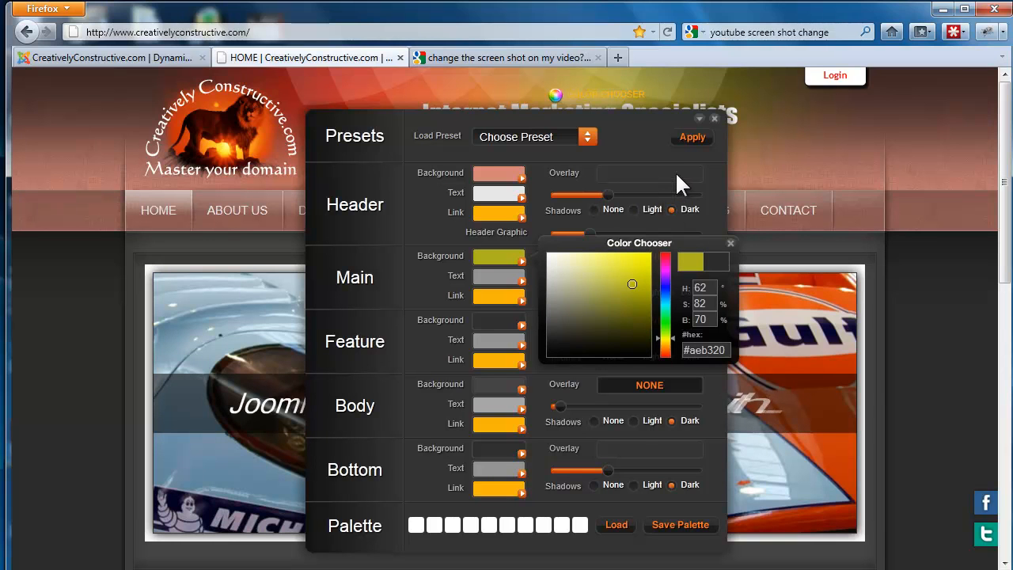
pyautogui.click(690, 148)
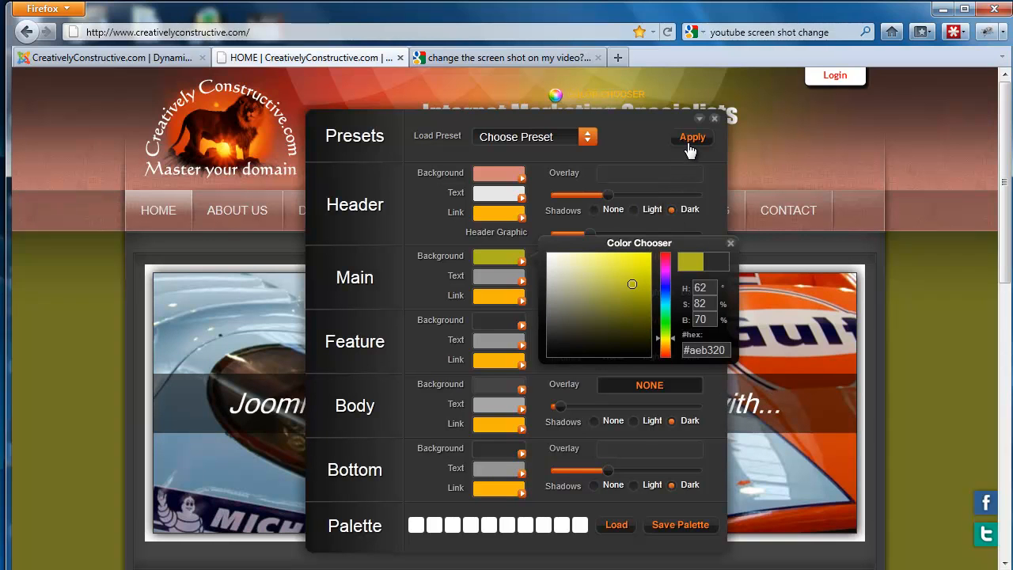
# Try the Spirals 1 and Triangle overlays on the Header section, applying each to the page
pyautogui.moveTo(608, 198)
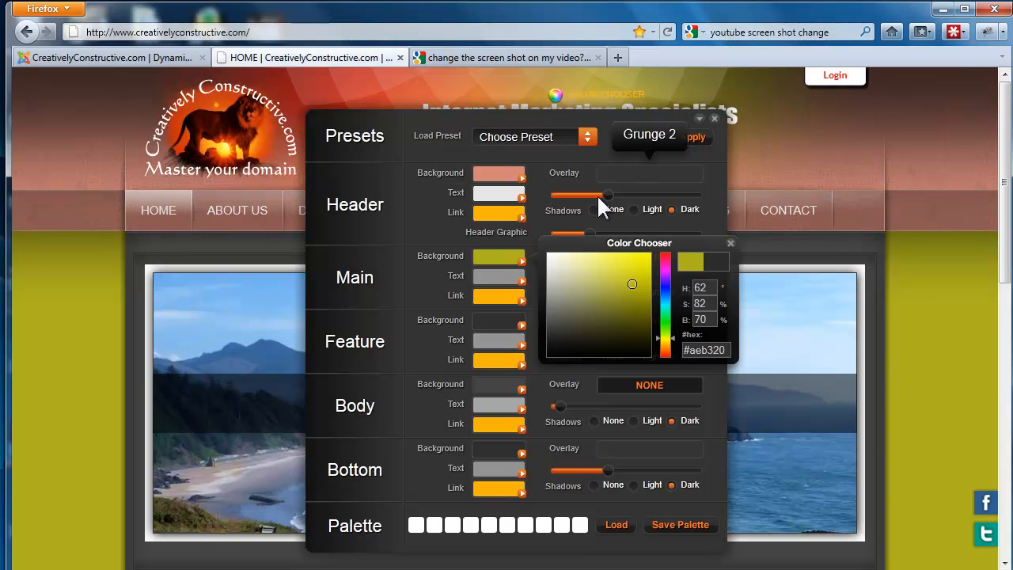
pyautogui.moveTo(609, 196); pyautogui.dragTo(663, 200)
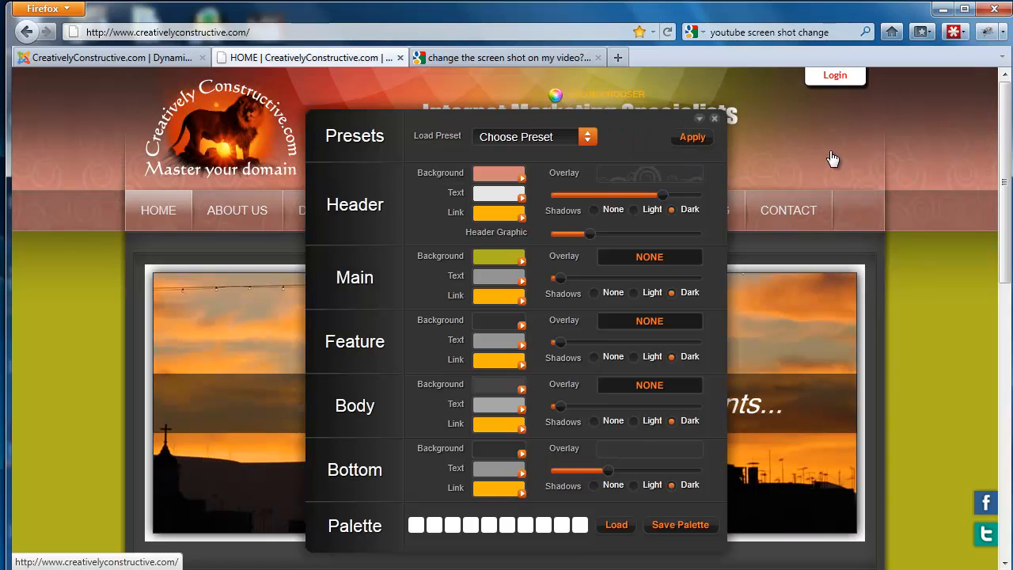
pyautogui.moveTo(671, 202)
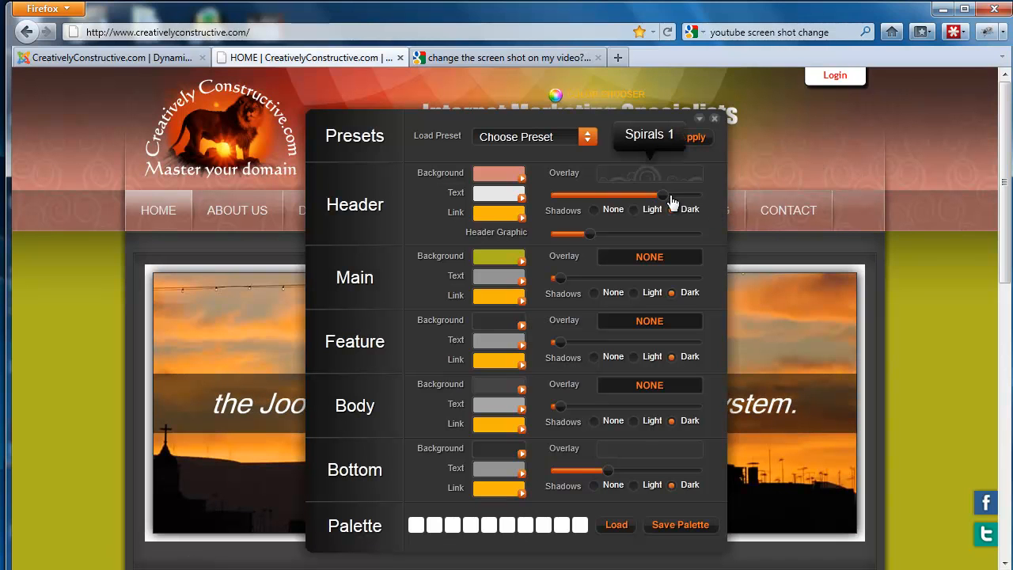
pyautogui.moveTo(669, 202); pyautogui.dragTo(683, 204)
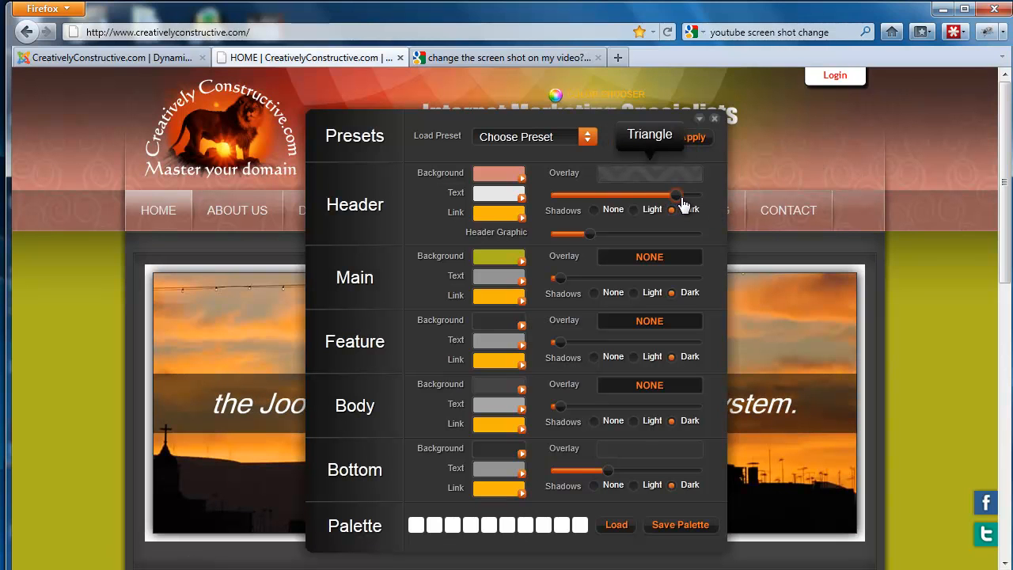
pyautogui.click(696, 145)
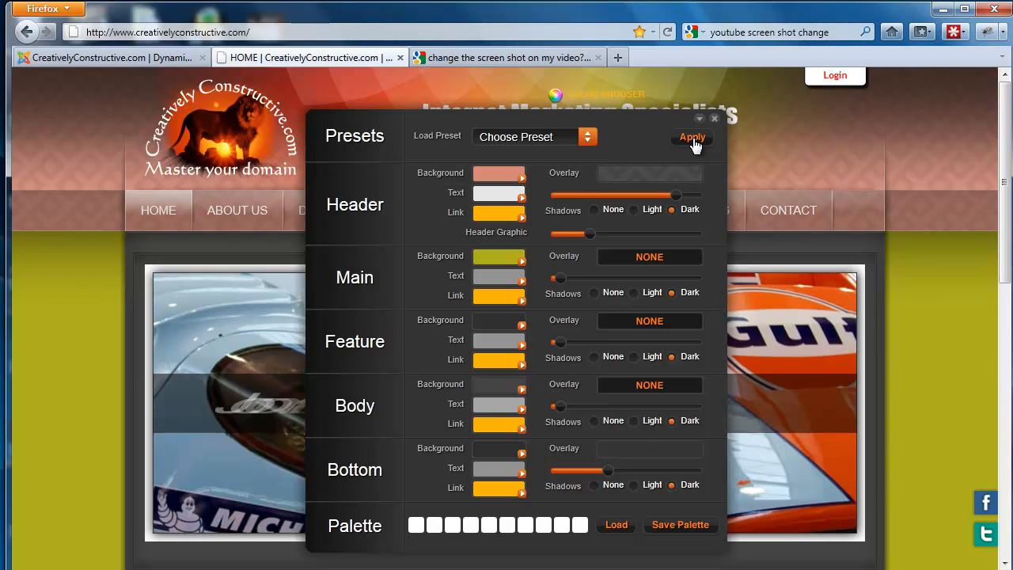
# Change the Header Graphic and switch the Header overlay to the vertical-grain pattern, and apply both to the page
pyautogui.moveTo(585, 235)
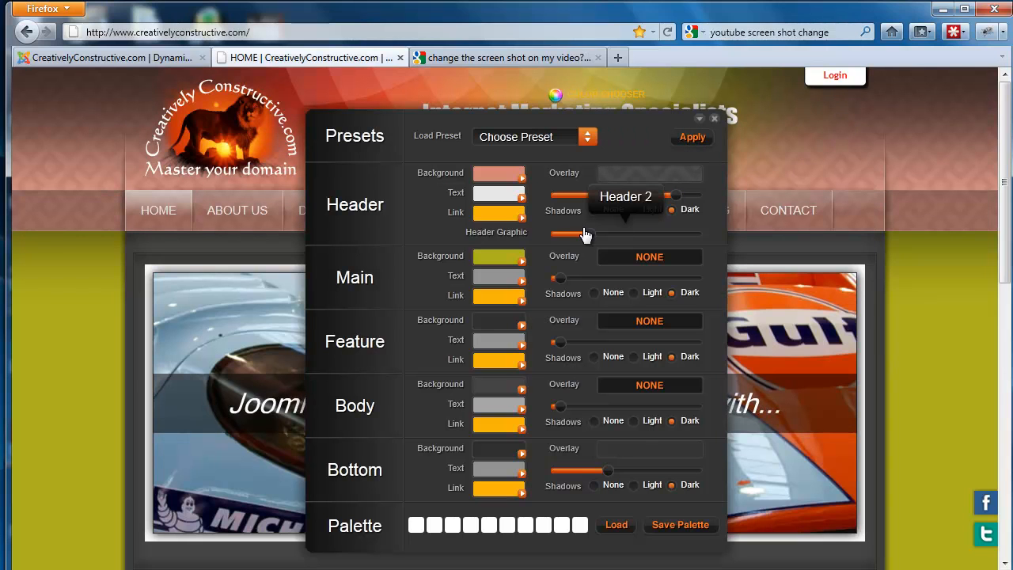
pyautogui.moveTo(588, 236); pyautogui.dragTo(639, 230)
pyautogui.moveTo(677, 196); pyautogui.dragTo(687, 138)
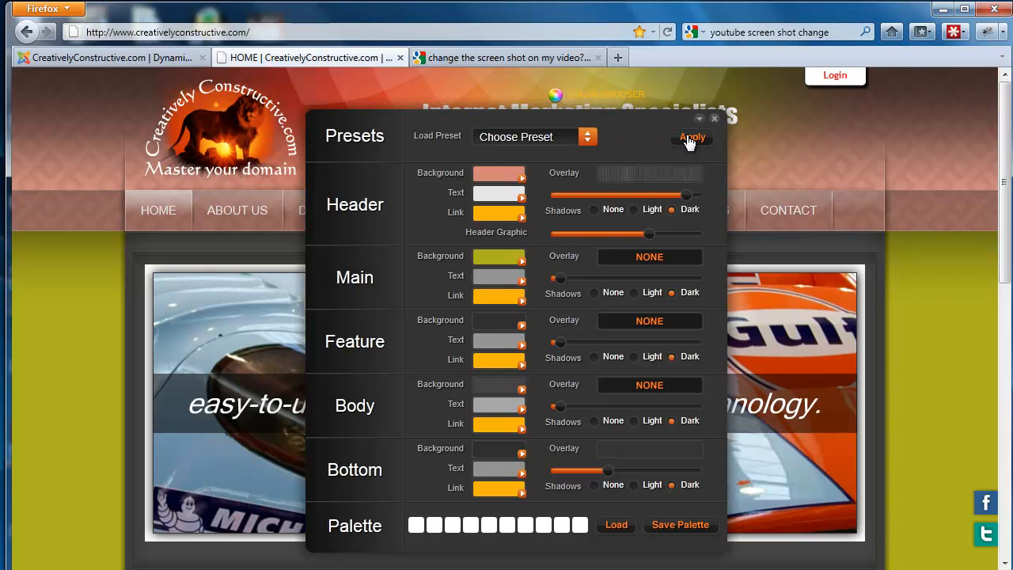
pyautogui.click(689, 138)
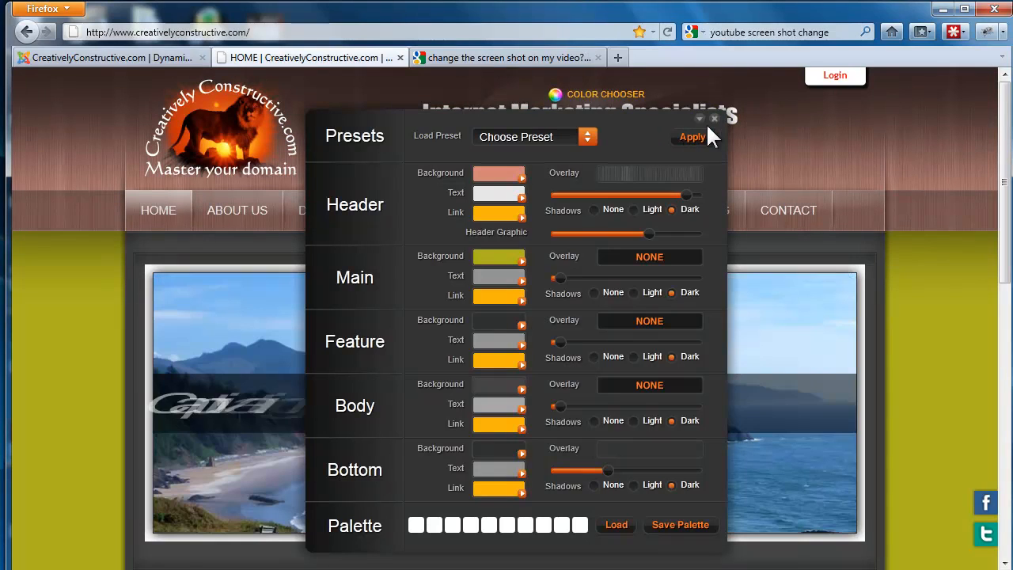
# Close the color settings and review the recolored home page down to the Recent News section
pyautogui.click(716, 120)
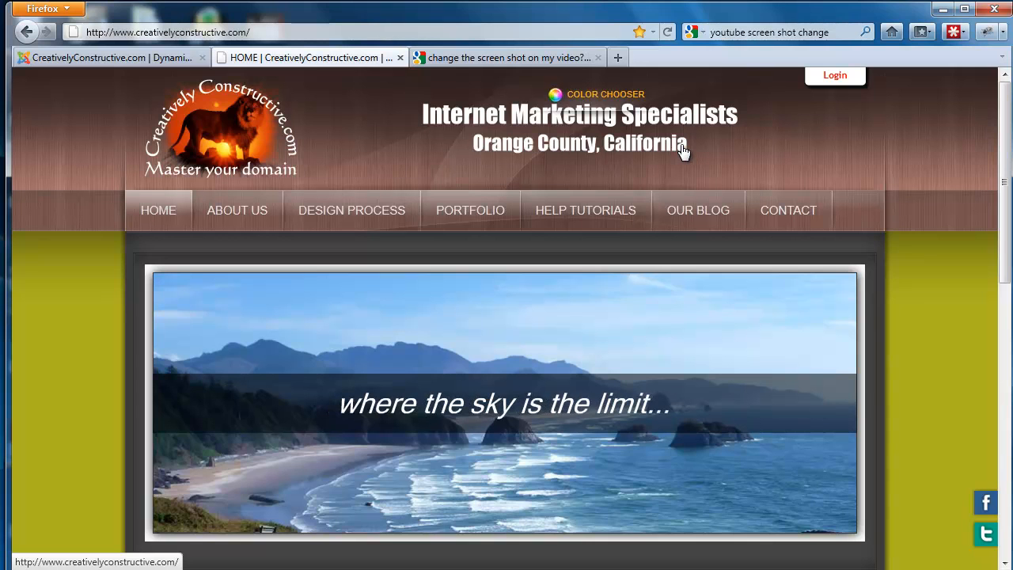
pyautogui.scroll(-5, 683, 150)
pyautogui.scroll(-1, 683, 150)
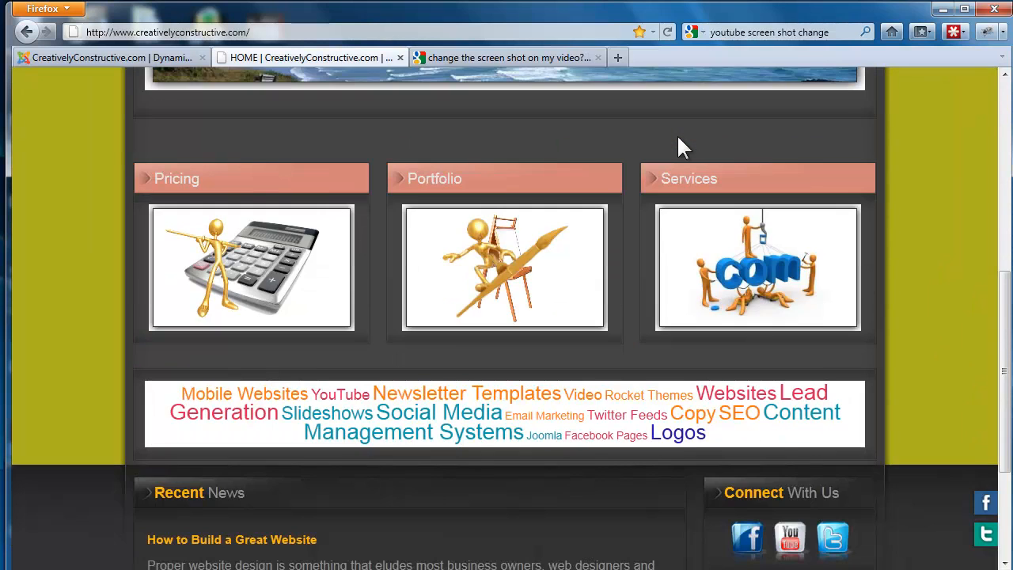
# Reopen the Color Chooser on the home page, load the Military preset, and apply it to the page
pyautogui.scroll(6, 683, 151)
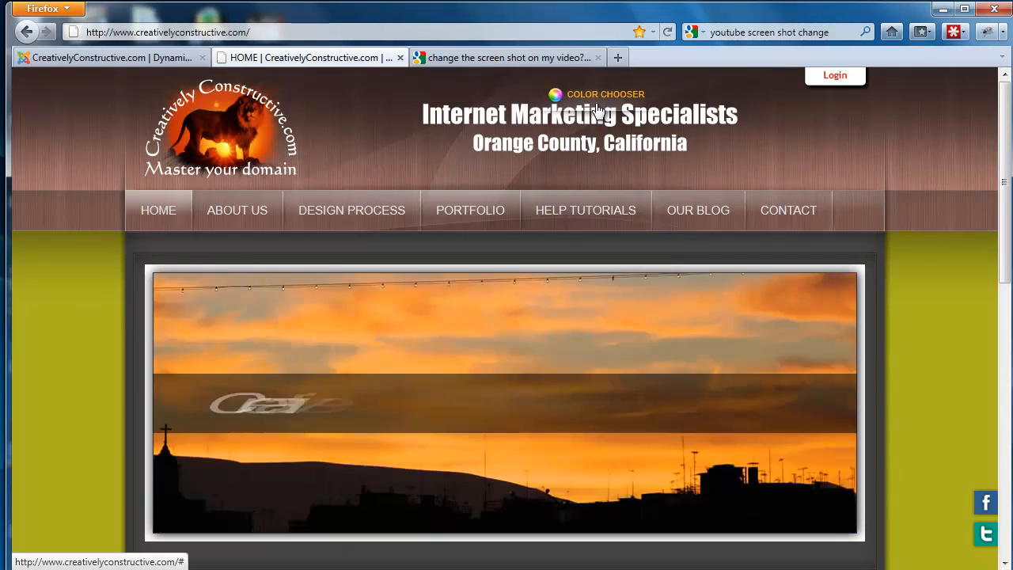
pyautogui.click(596, 103)
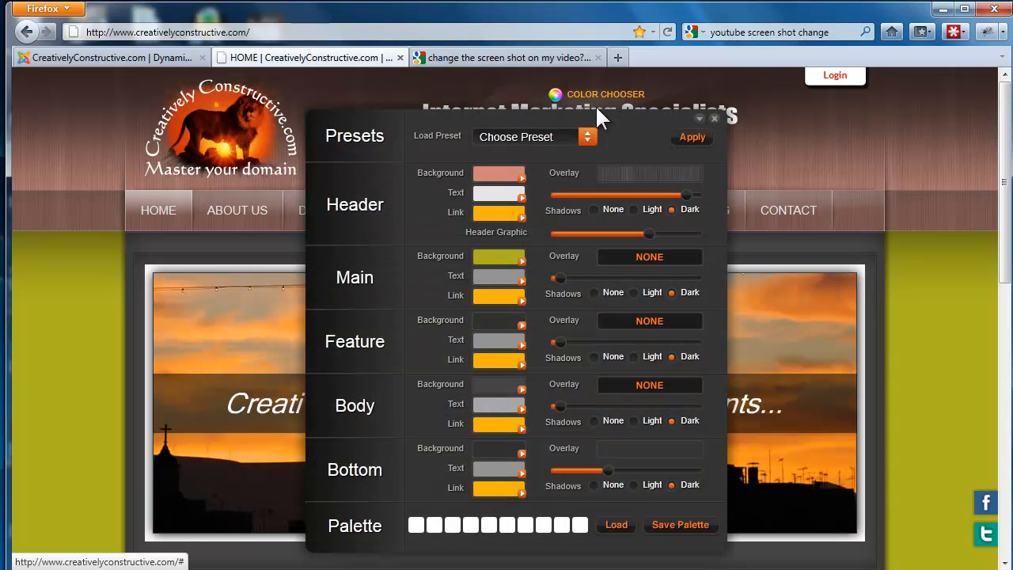
pyautogui.click(592, 137)
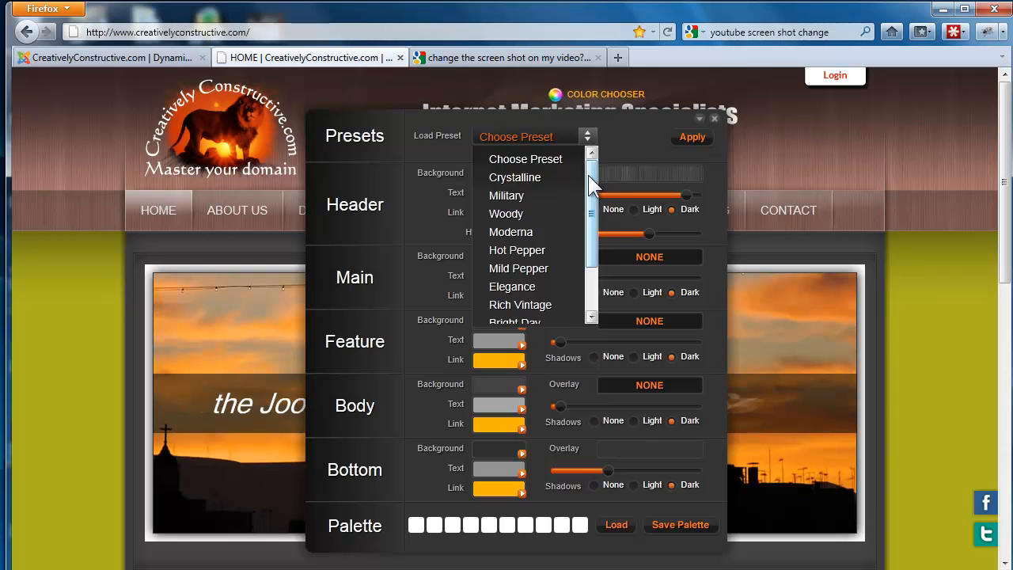
pyautogui.click(527, 196)
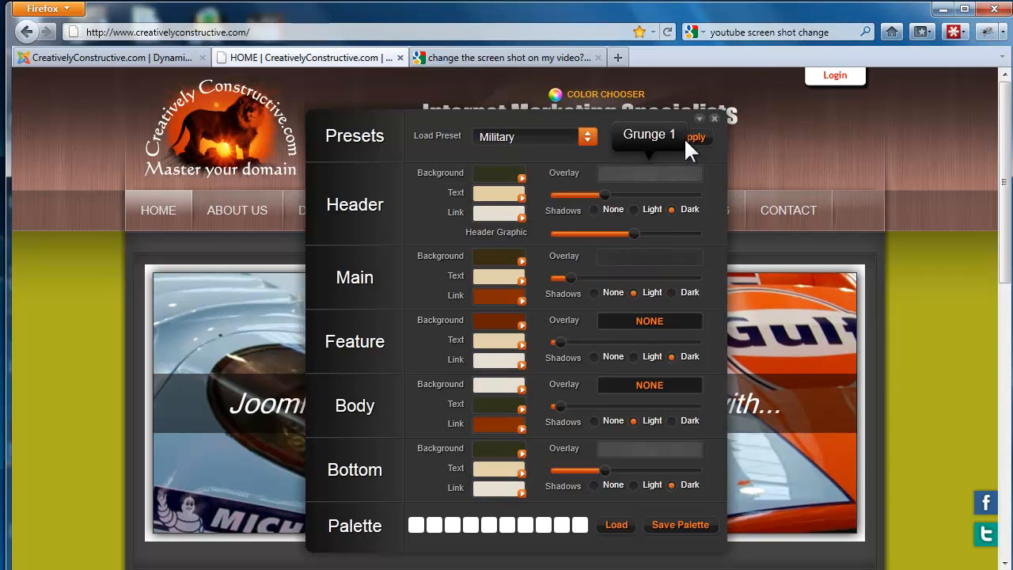
pyautogui.click(692, 142)
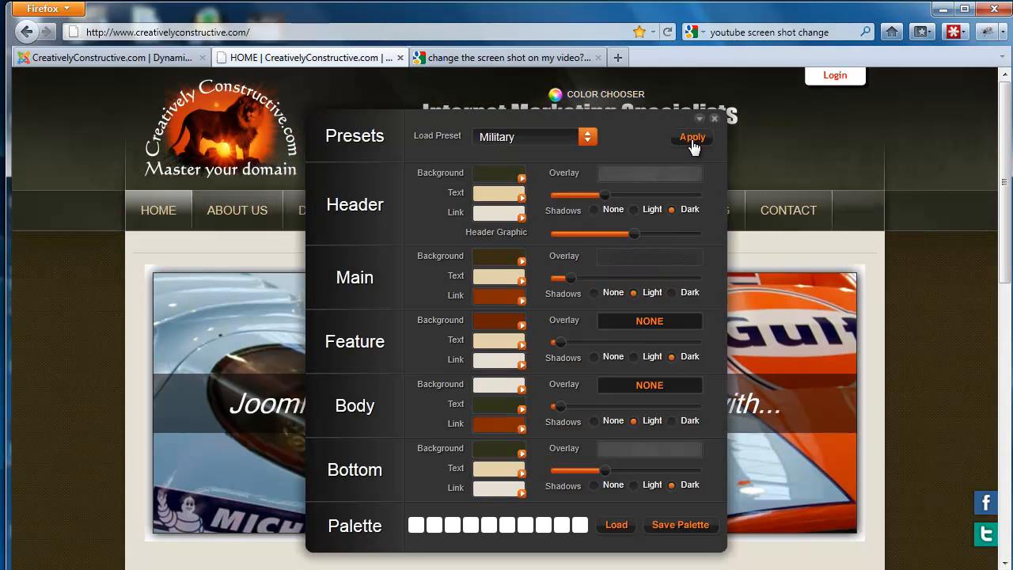
# Load the Hot Pepper color preset and apply it to the page
pyautogui.click(588, 139)
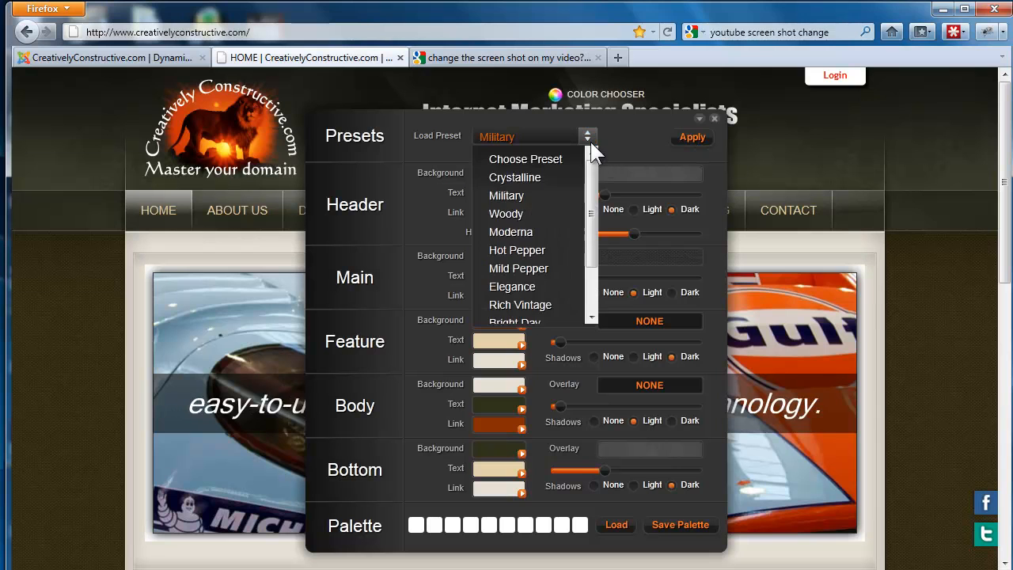
pyautogui.click(543, 244)
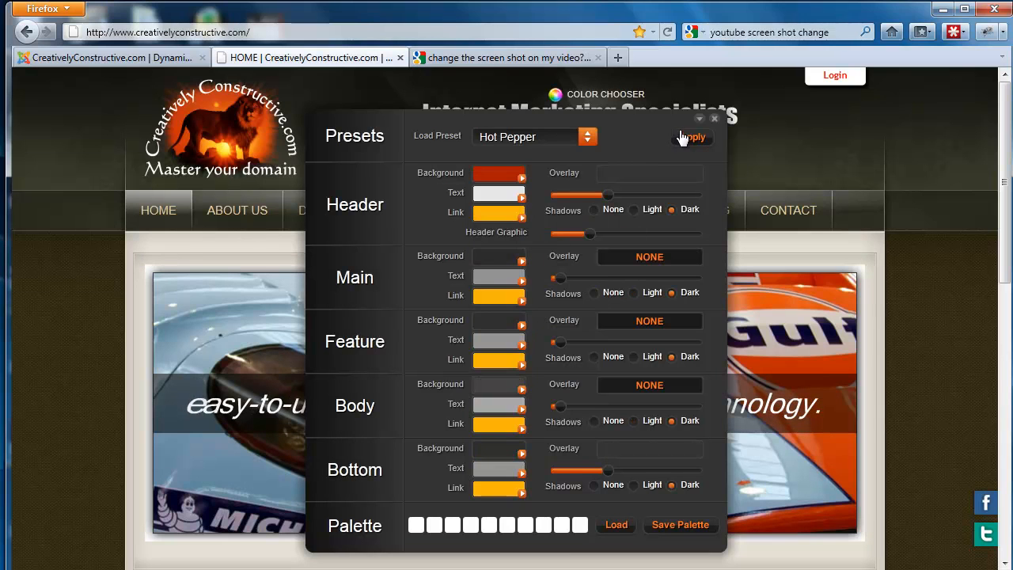
pyautogui.click(687, 139)
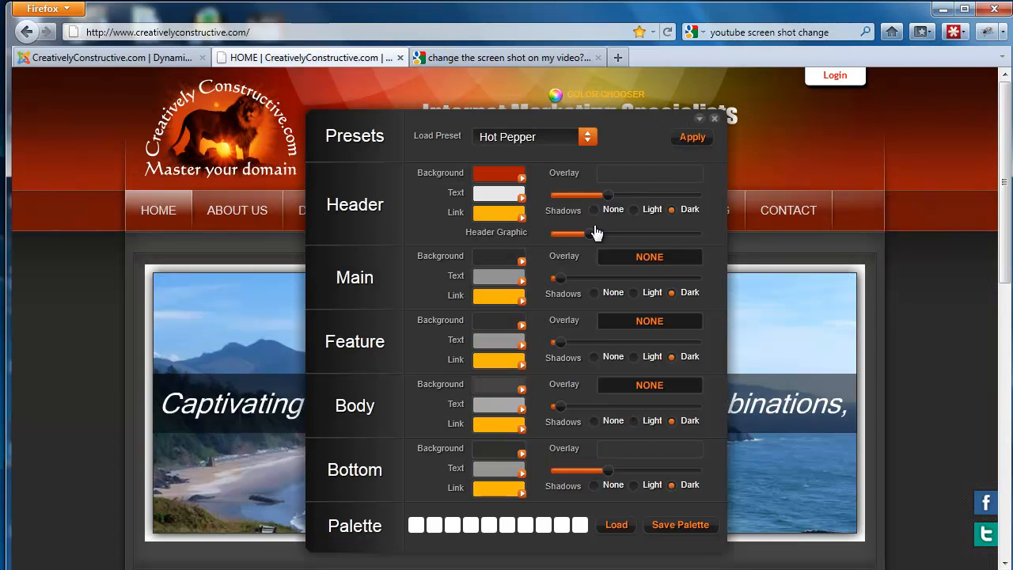
# Turn off both the Header Graphic and the Header overlay, and apply the changes to the page
pyautogui.moveTo(590, 238)
pyautogui.moveTo(589, 244); pyautogui.dragTo(560, 235)
pyautogui.moveTo(577, 198); pyautogui.dragTo(558, 204)
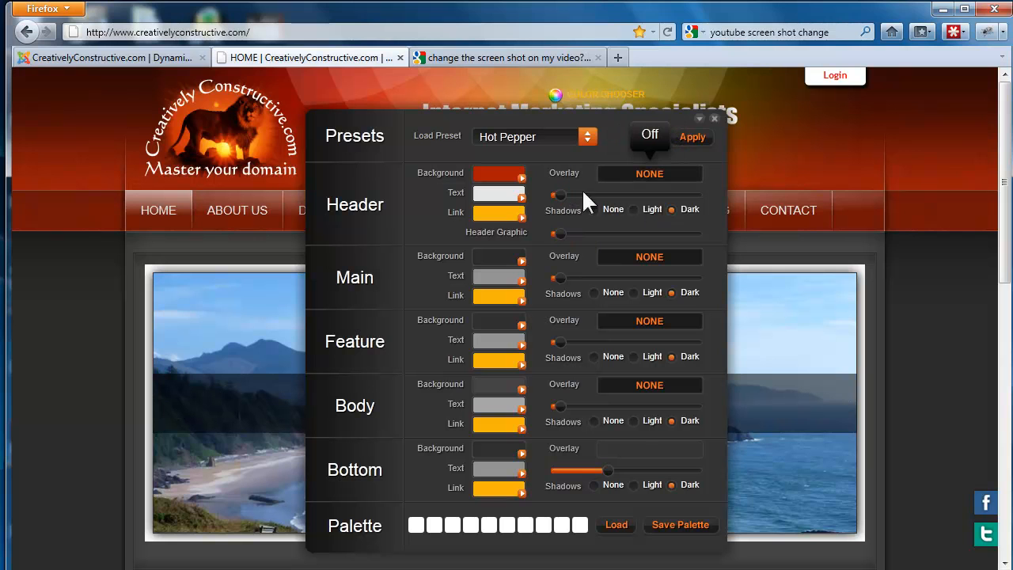
pyautogui.click(691, 141)
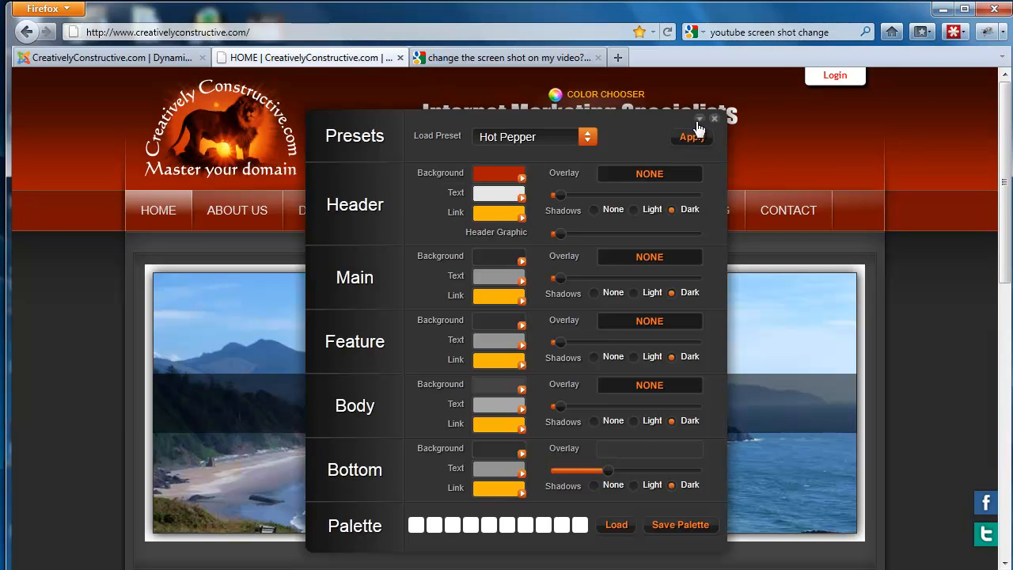
# Close the color settings and review the Hot Pepper colors down to the home page footer and back
pyautogui.click(715, 121)
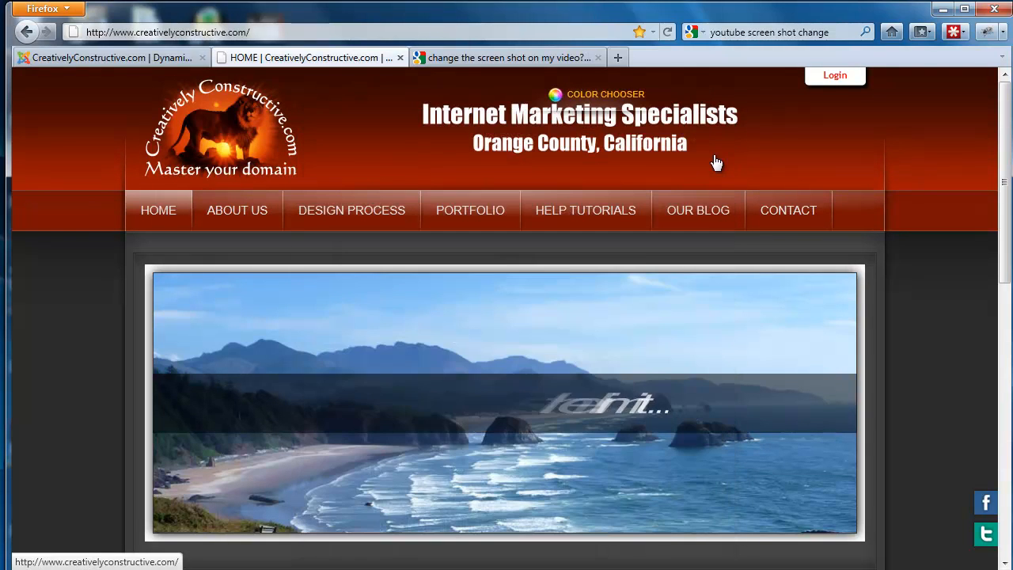
pyautogui.scroll(-5, 715, 163)
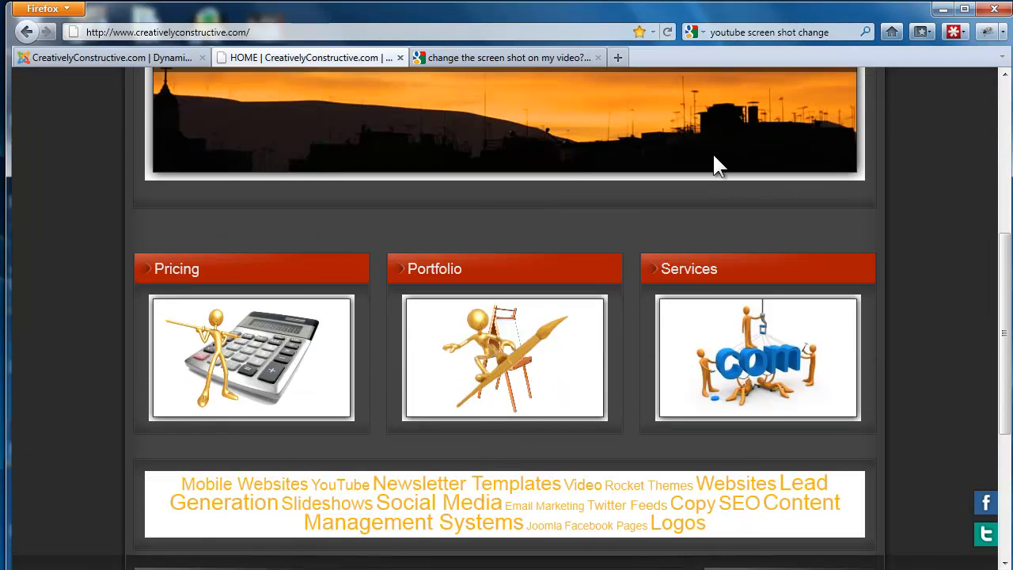
pyautogui.scroll(-4, 715, 163)
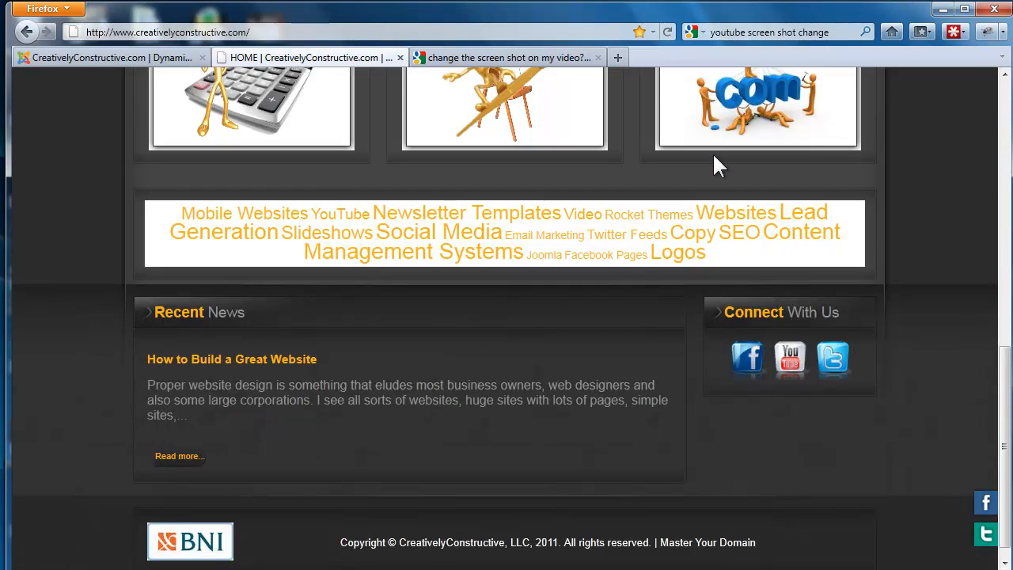
pyautogui.scroll(9, 715, 163)
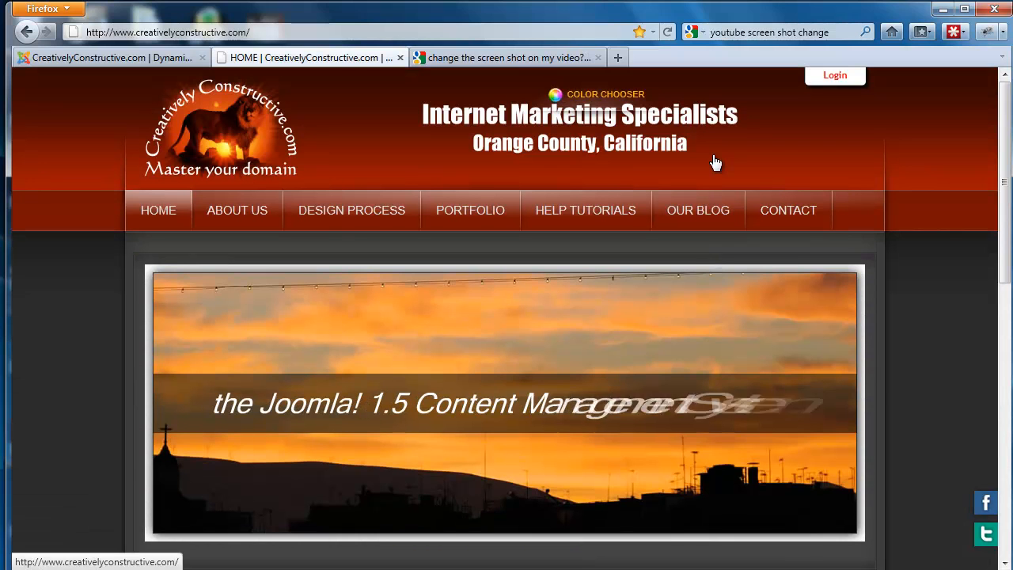
# Set the Main section's background color to #210909 in the Color Chooser and apply it to the page
pyautogui.click(605, 94)
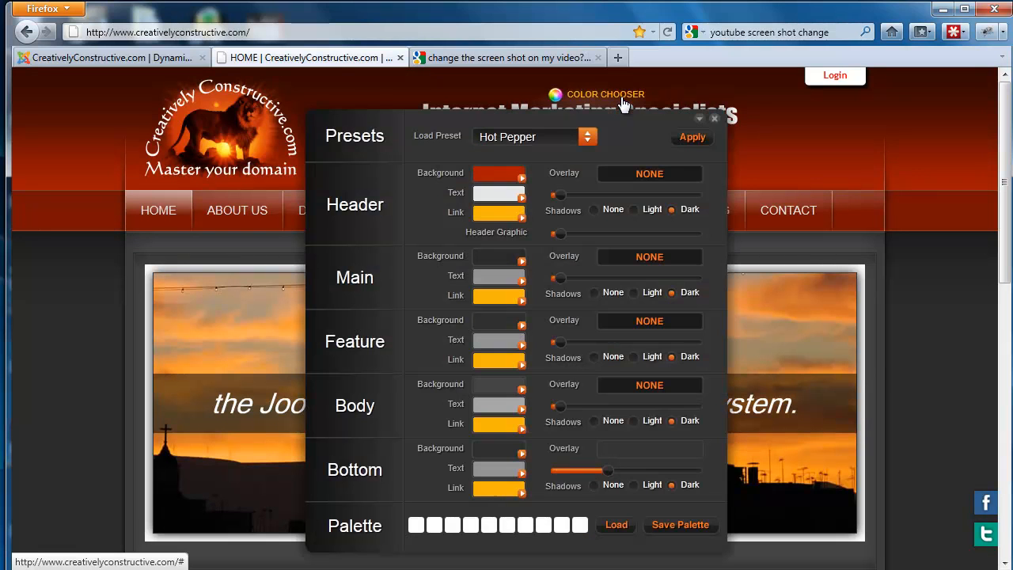
pyautogui.click(524, 264)
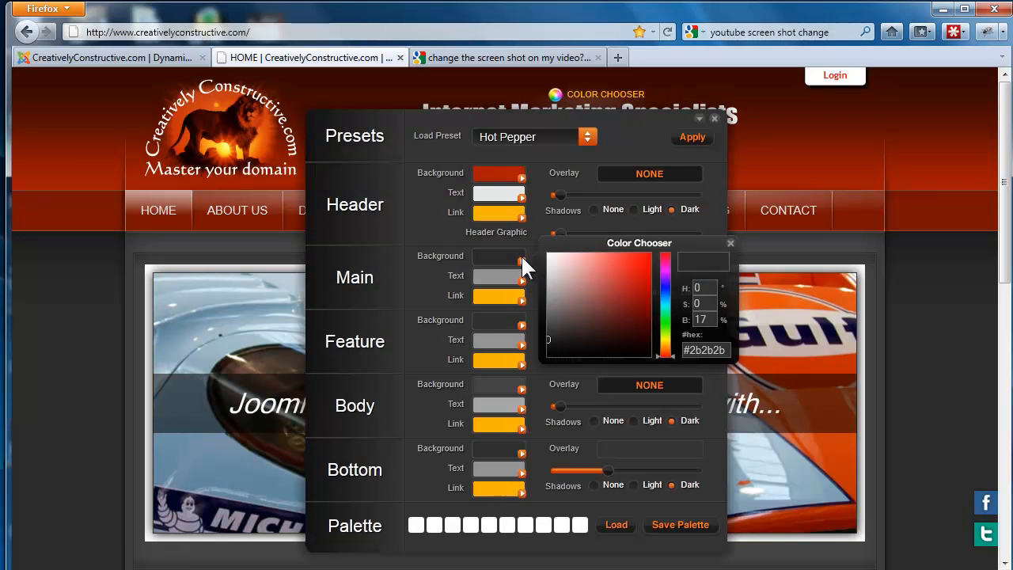
pyautogui.click(622, 343)
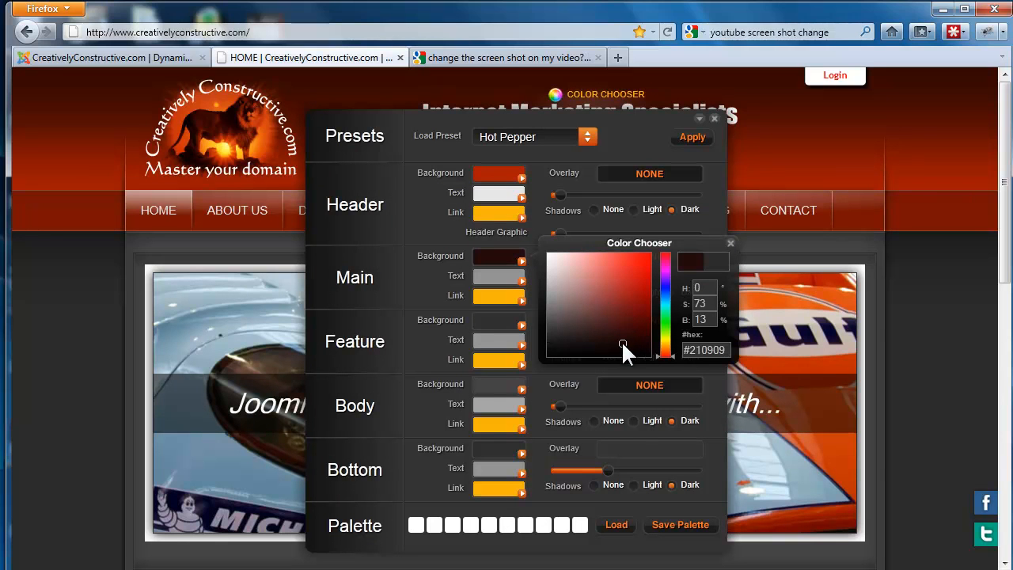
pyautogui.click(690, 138)
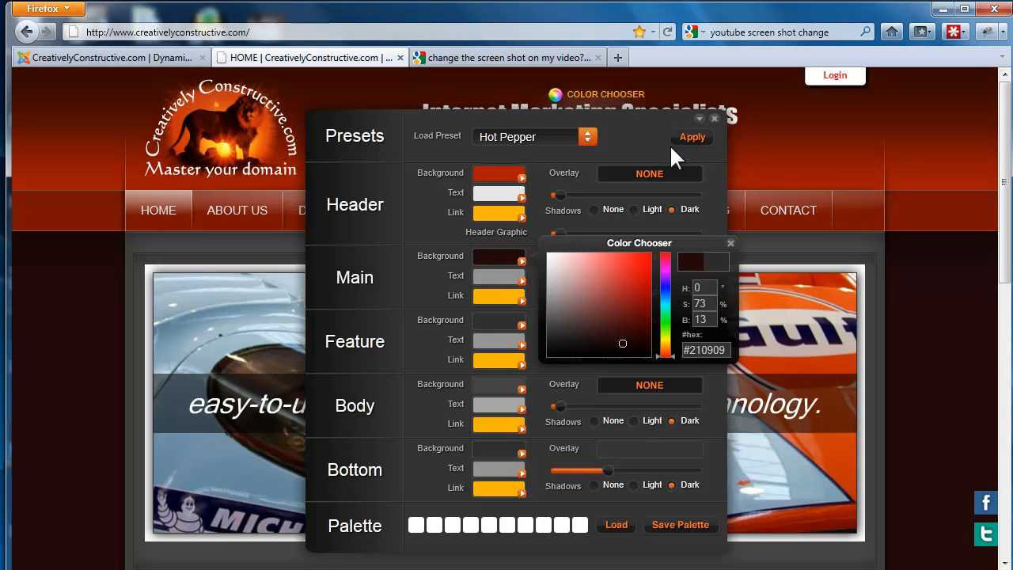
pyautogui.click(730, 243)
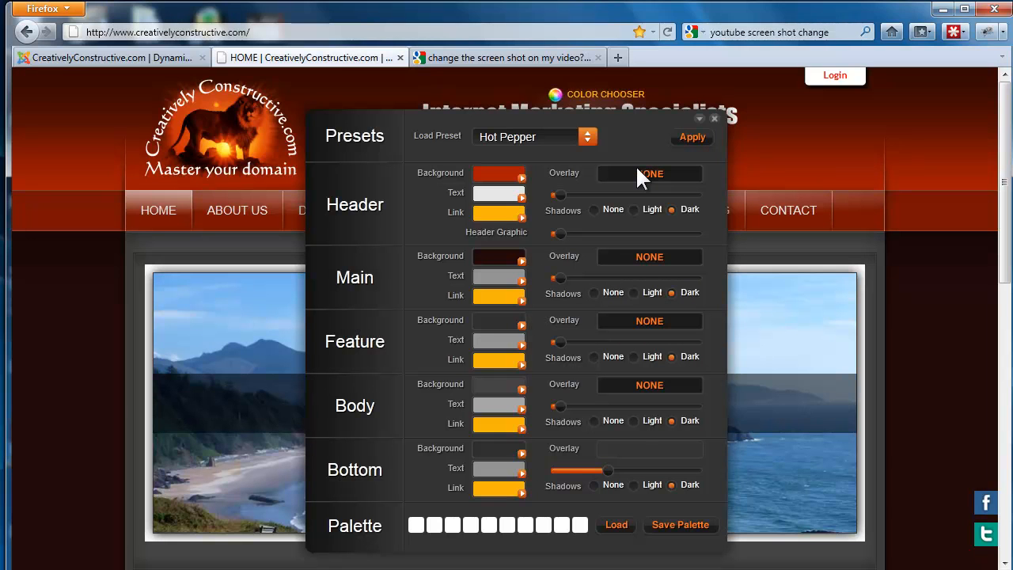
# Check the Header background's hex code, then add a subtle patterned overlay to the Header section and apply it
pyautogui.click(522, 177)
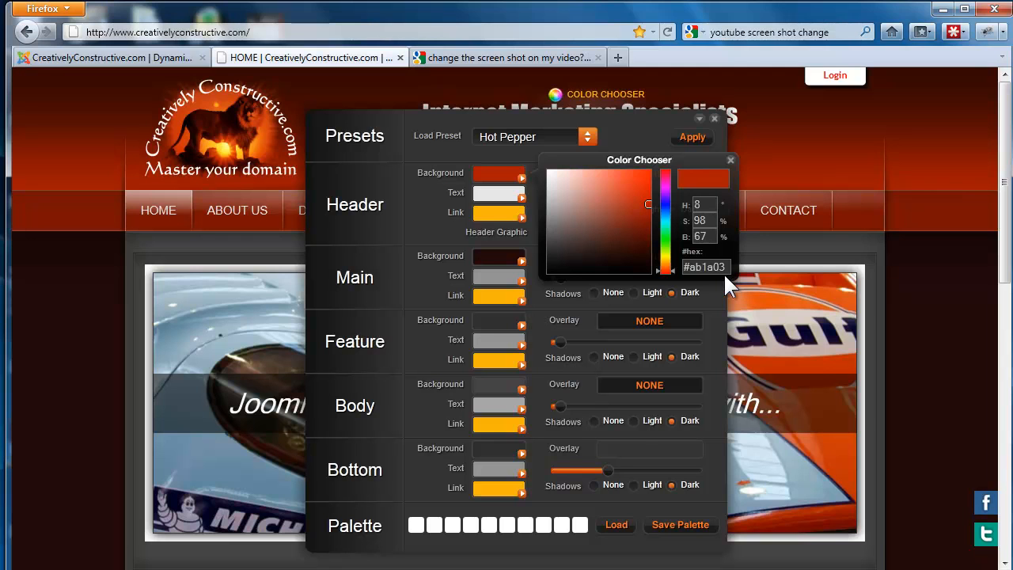
pyautogui.click(729, 162)
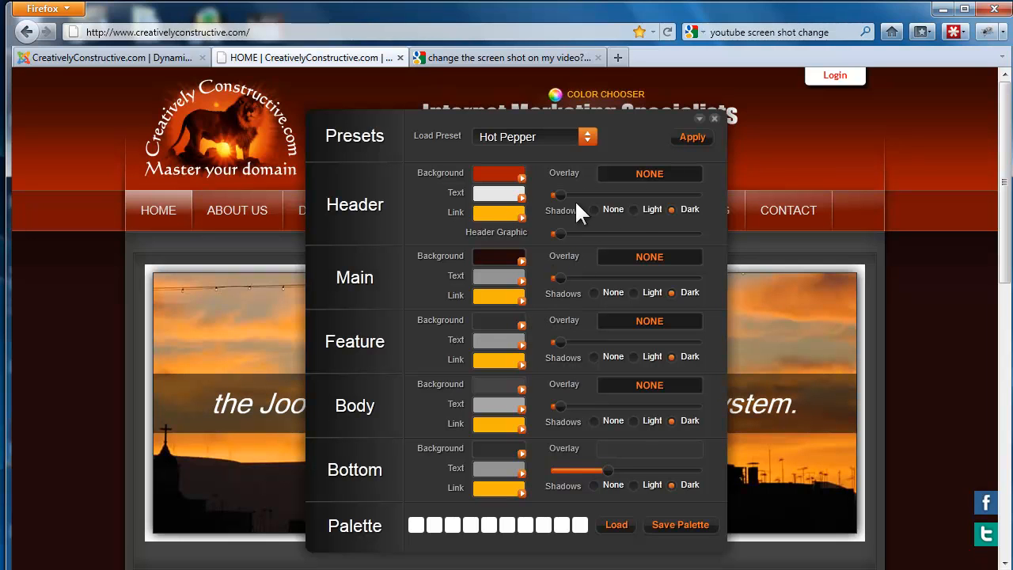
pyautogui.moveTo(560, 195); pyautogui.dragTo(611, 200)
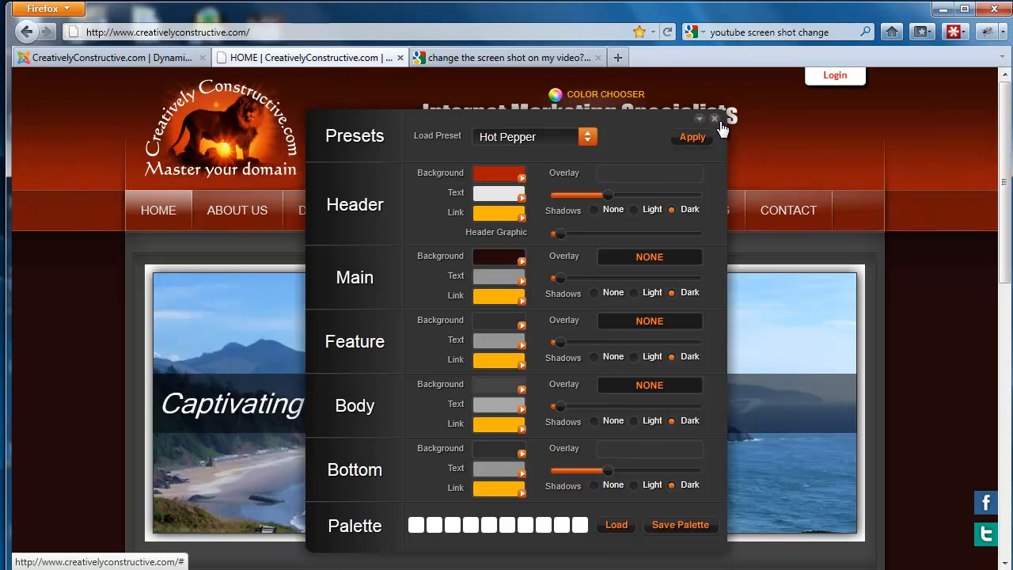
pyautogui.click(715, 121)
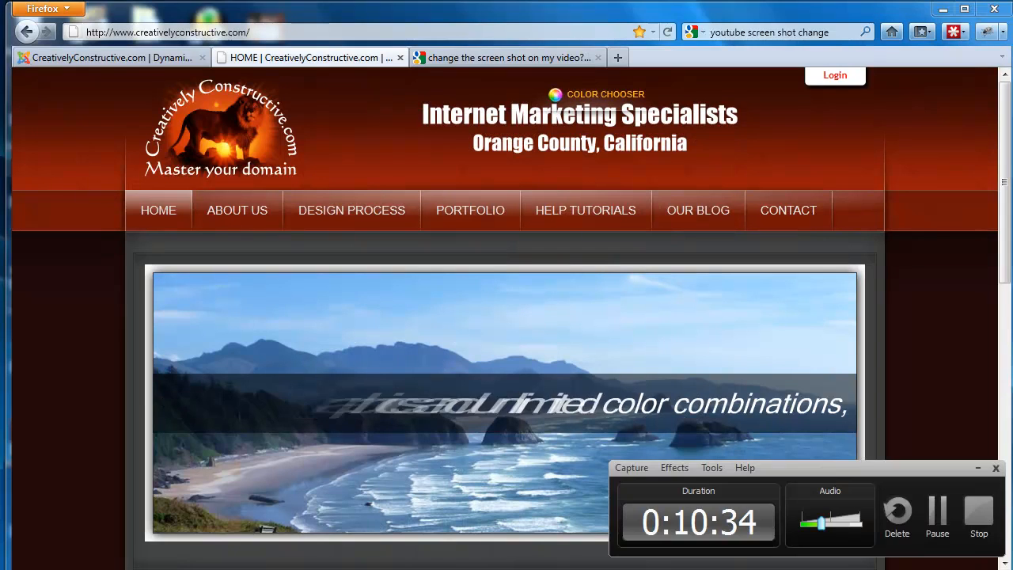
# Switch to the Crystalline template's administration page and preview the site in a new tab
pyautogui.click(996, 468)
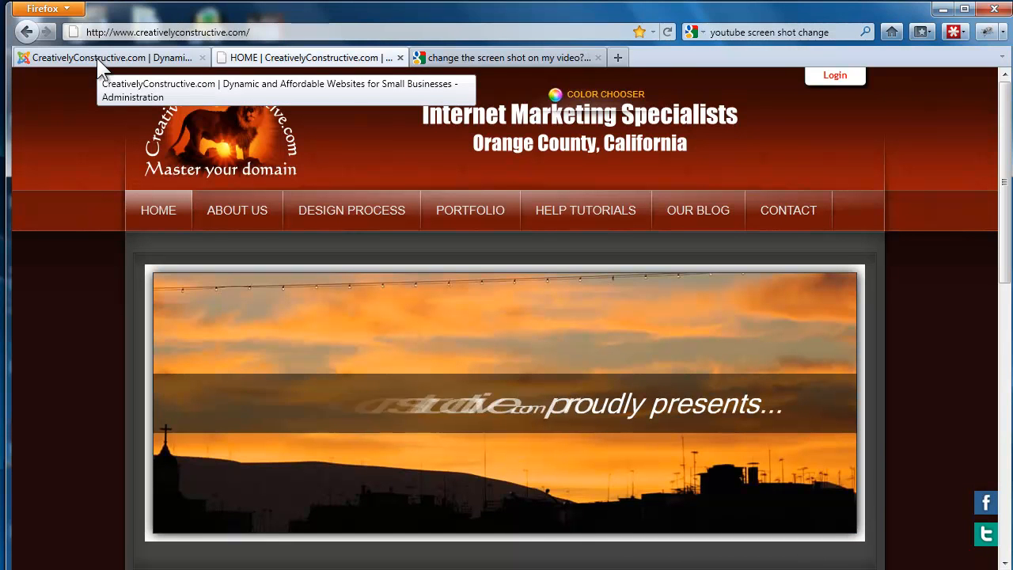
pyautogui.click(96, 58)
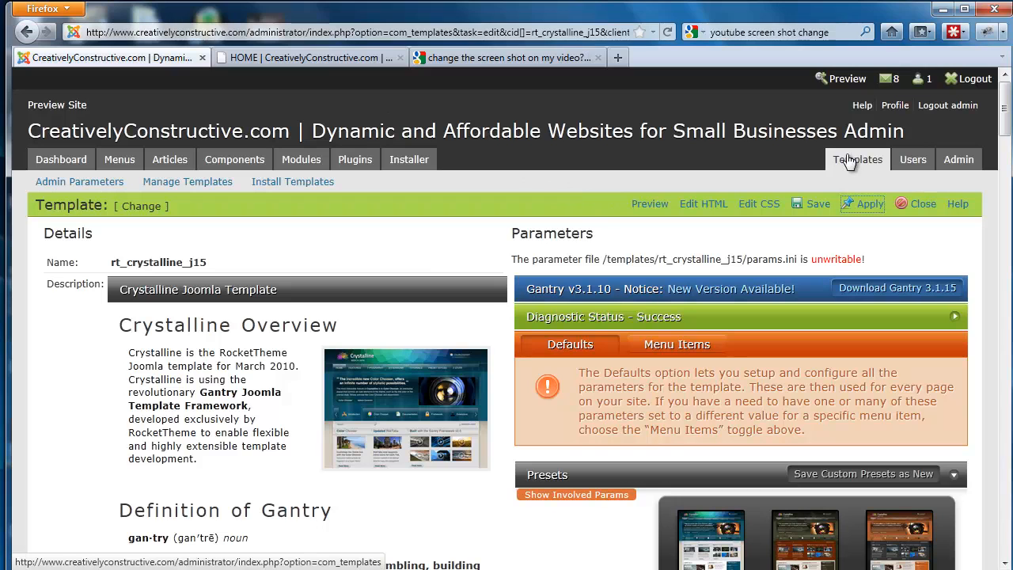
pyautogui.click(846, 79)
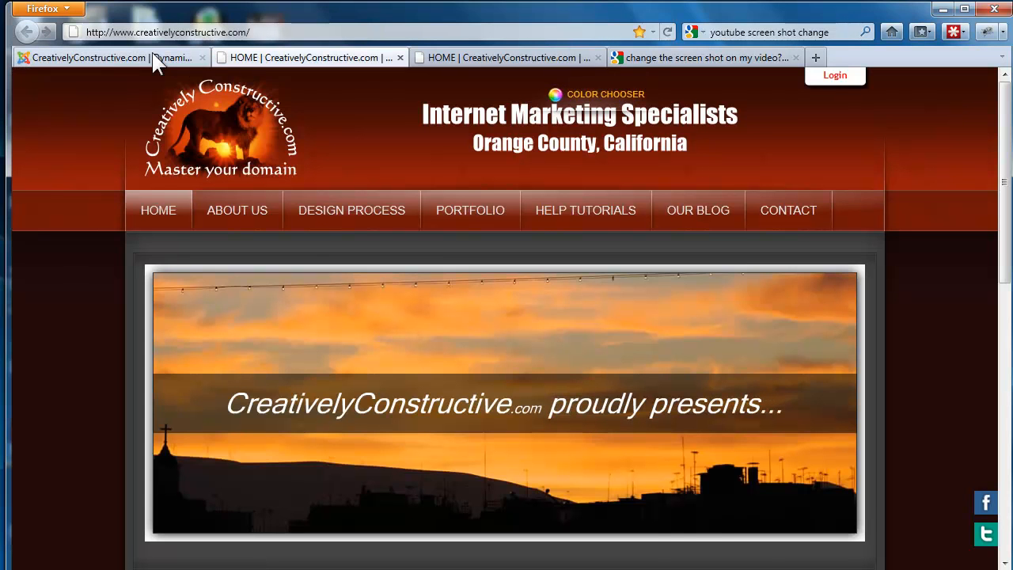
pyautogui.click(154, 60)
pyautogui.click(284, 58)
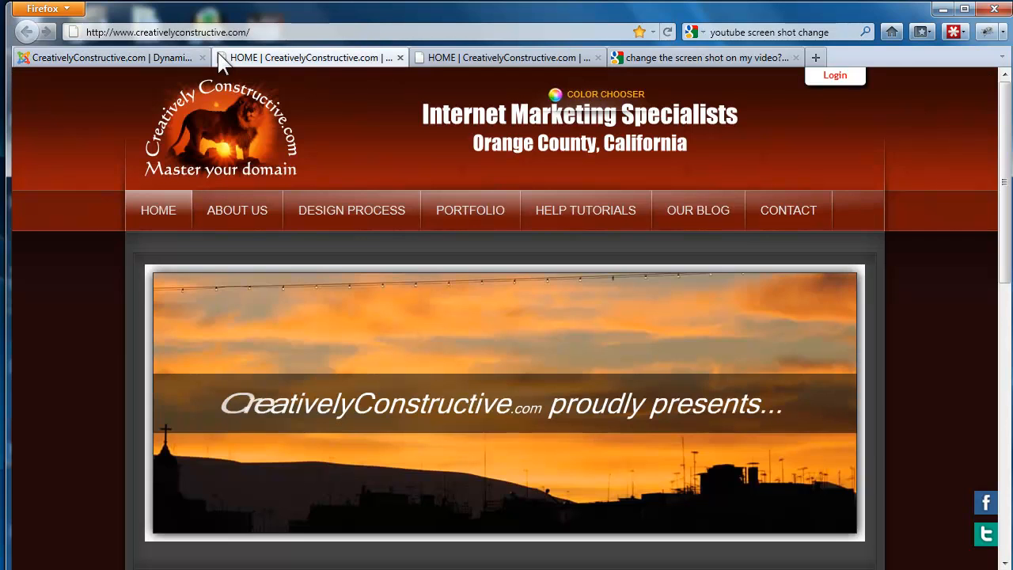
pyautogui.click(176, 57)
pyautogui.click(259, 57)
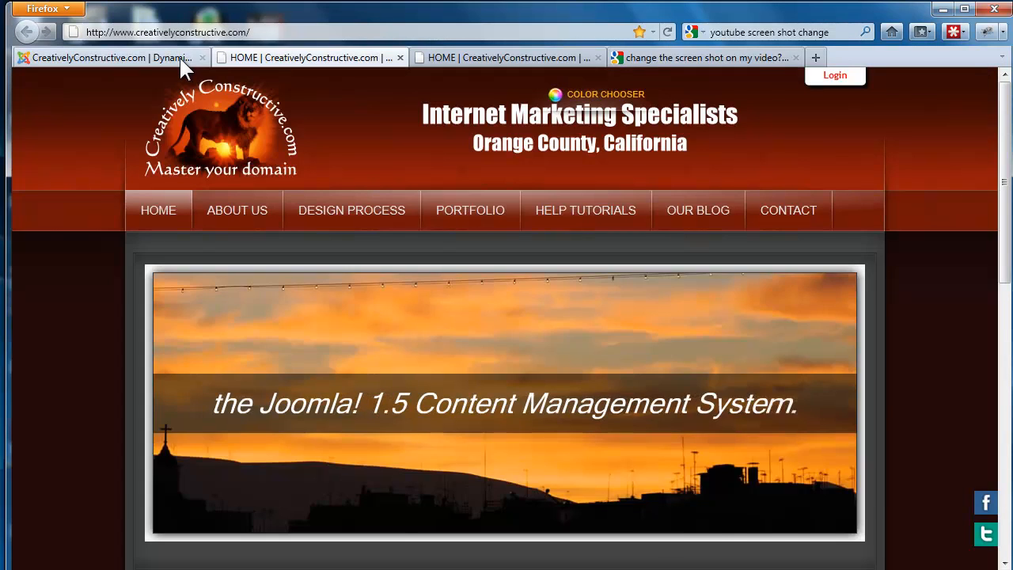
# In the template's administration settings, set the Header background color to #a01a03
pyautogui.click(179, 57)
pyautogui.scroll(-4, 667, 188)
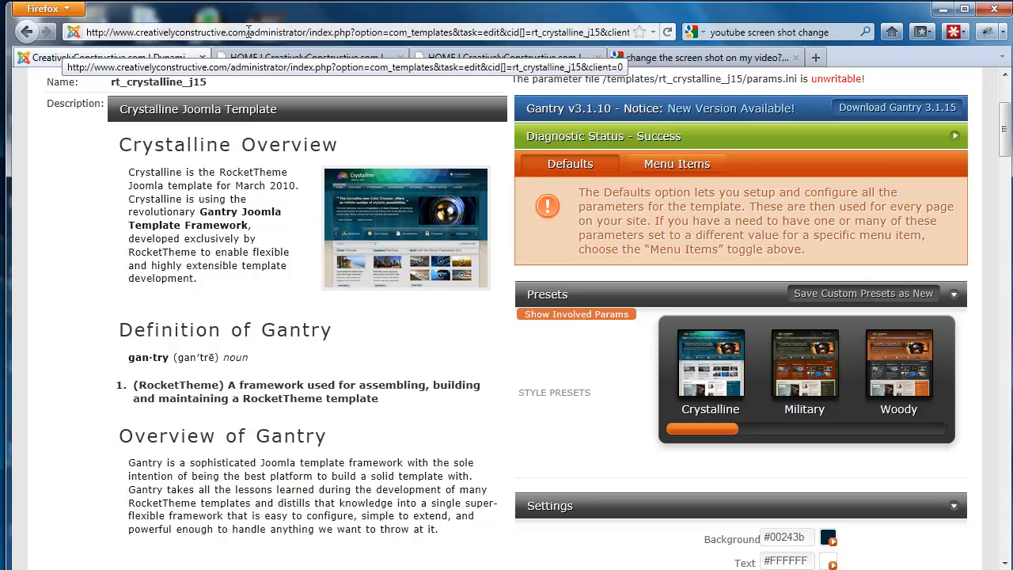
pyautogui.scroll(-4, 337, 96)
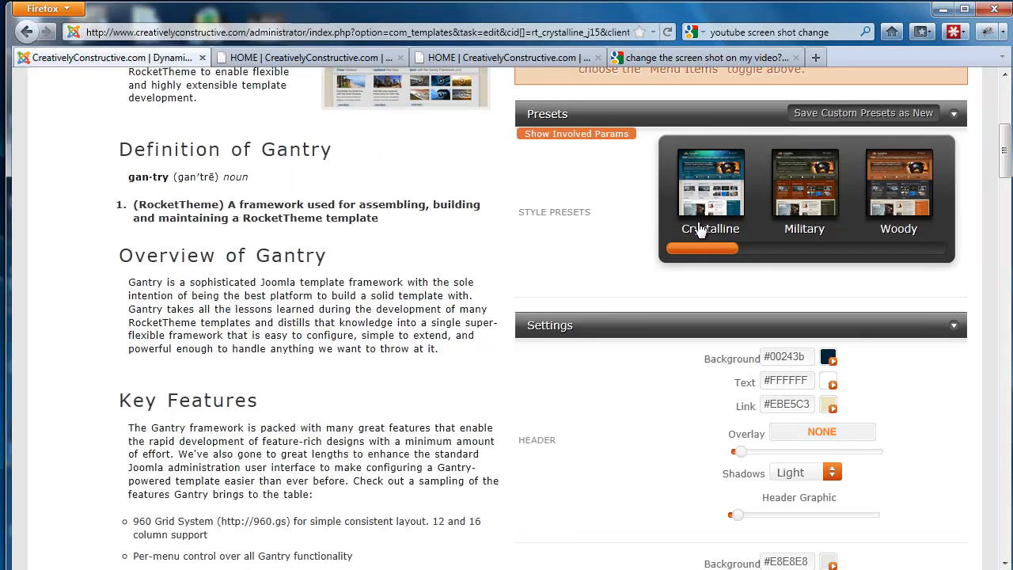
pyautogui.scroll(-2, 699, 230)
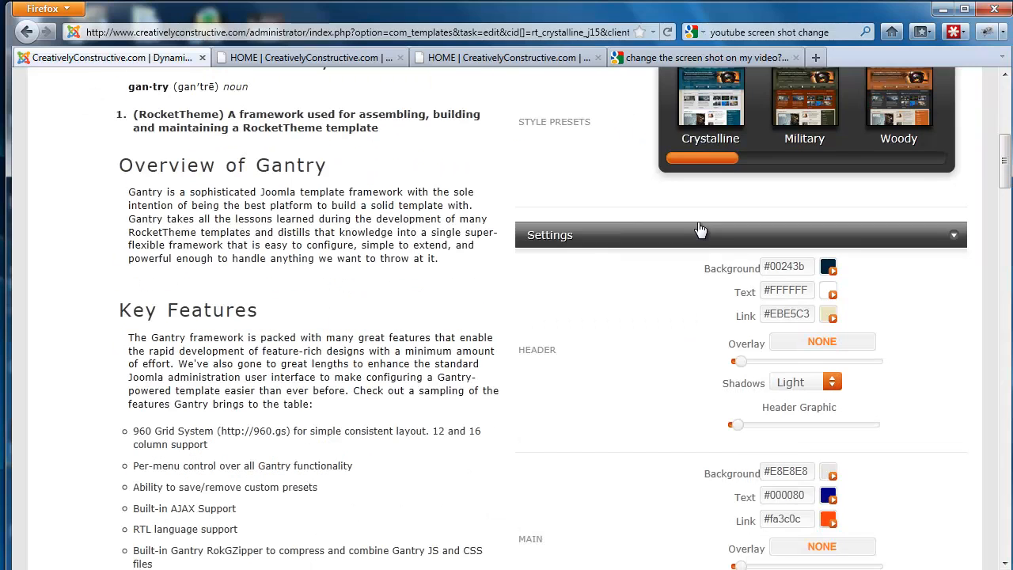
pyautogui.click(811, 268)
pyautogui.press('BackSpace')
pyautogui.press('BackSpace')
pyautogui.press('BackSpace')
pyautogui.press('BackSpace')
pyautogui.press('BackSpace')
pyautogui.press('BackSpace')
pyautogui.write('a01a03')
pyautogui.click(916, 284)
# Set the template's Header Graphic to Header 6 and return to the save options for the template
pyautogui.moveTo(735, 365)
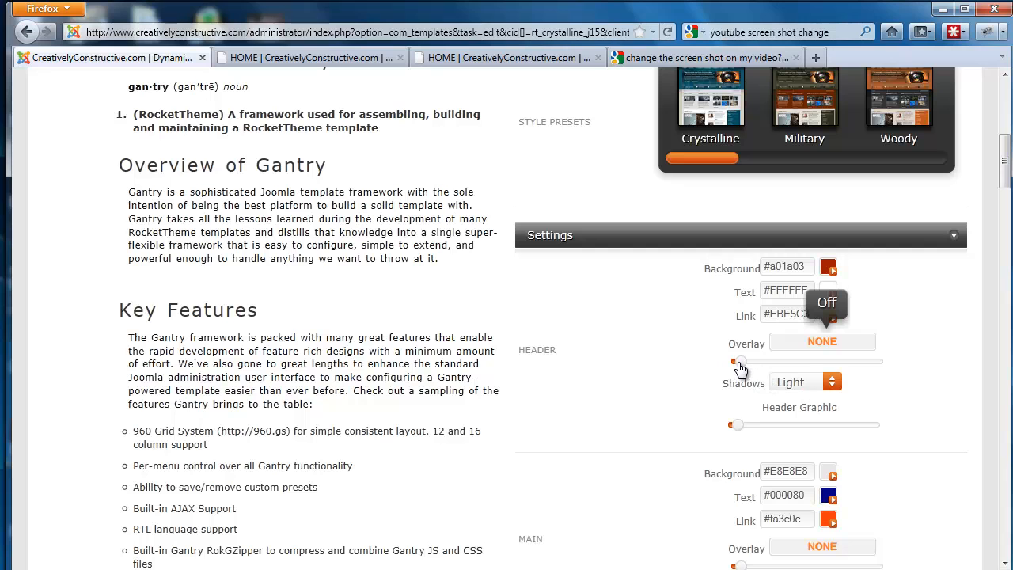
pyautogui.moveTo(741, 429)
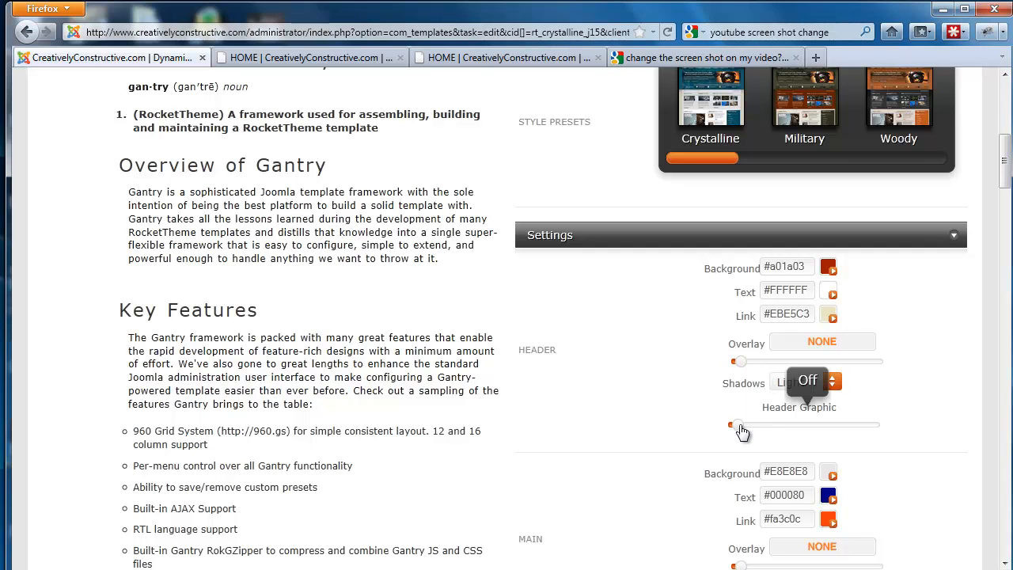
pyautogui.moveTo(741, 431); pyautogui.dragTo(826, 433)
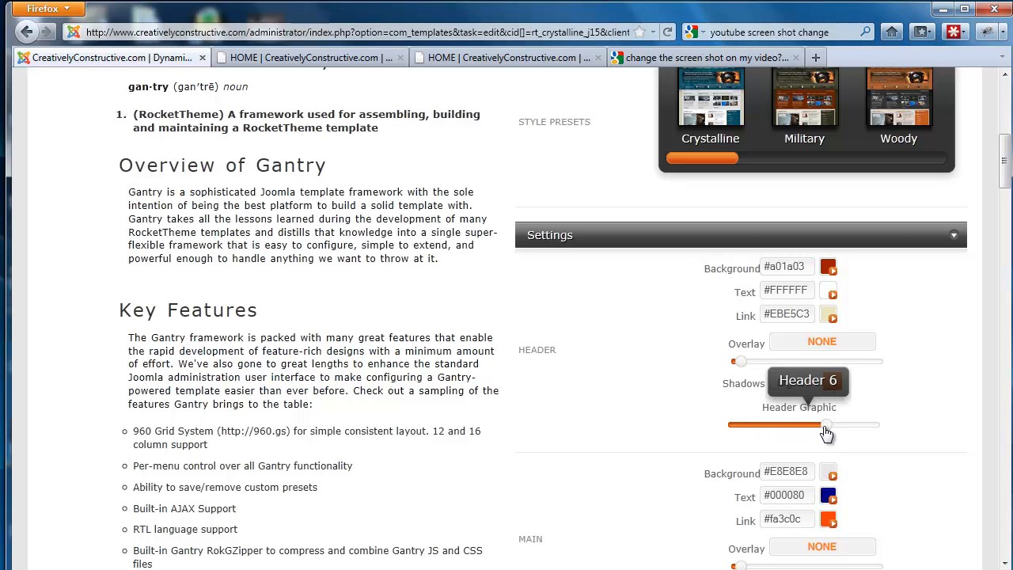
pyautogui.scroll(10, 954, 391)
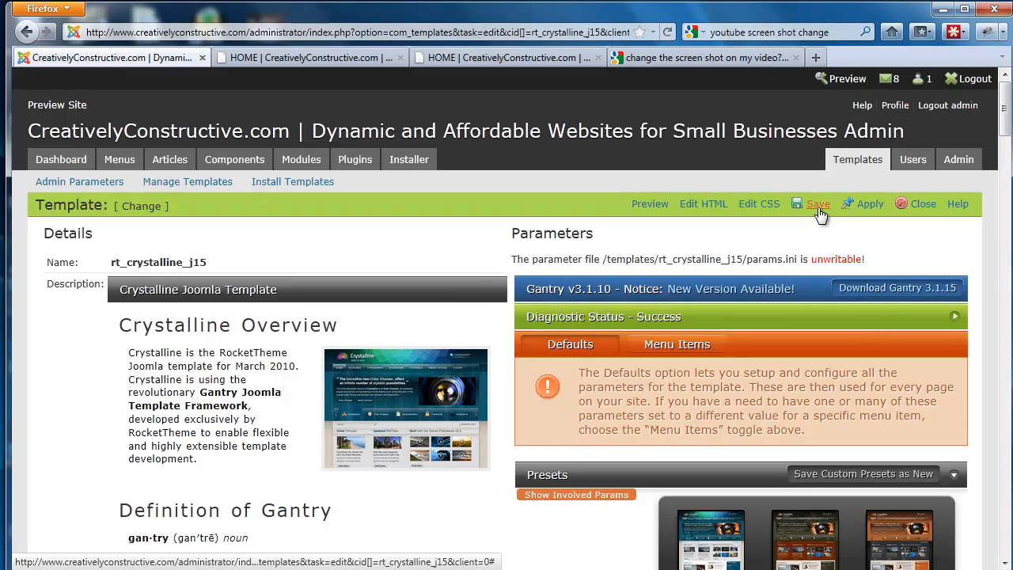
# Reload the site's home page to check the header, and return to the template's administration settings
pyautogui.click(362, 66)
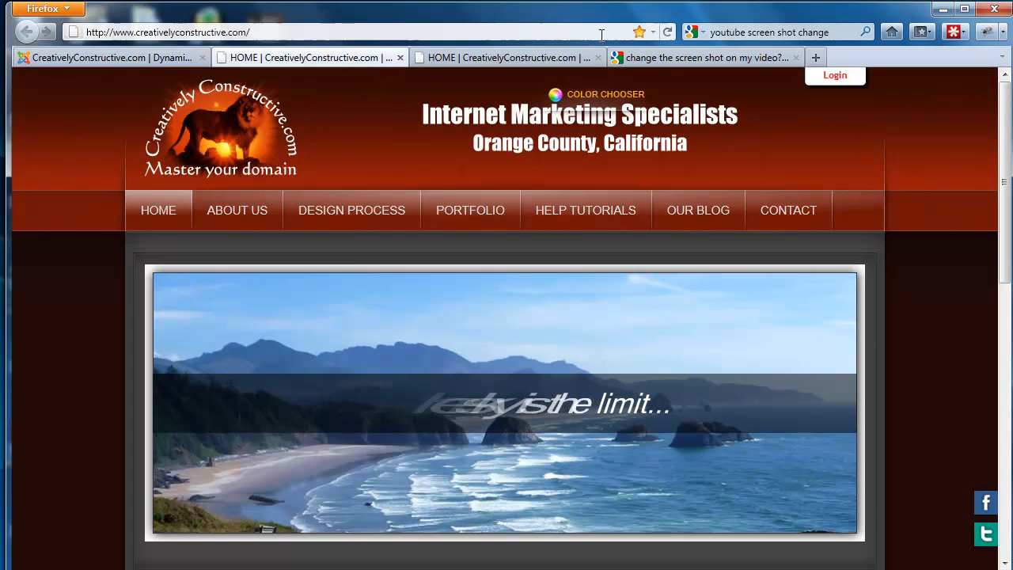
pyautogui.click(673, 32)
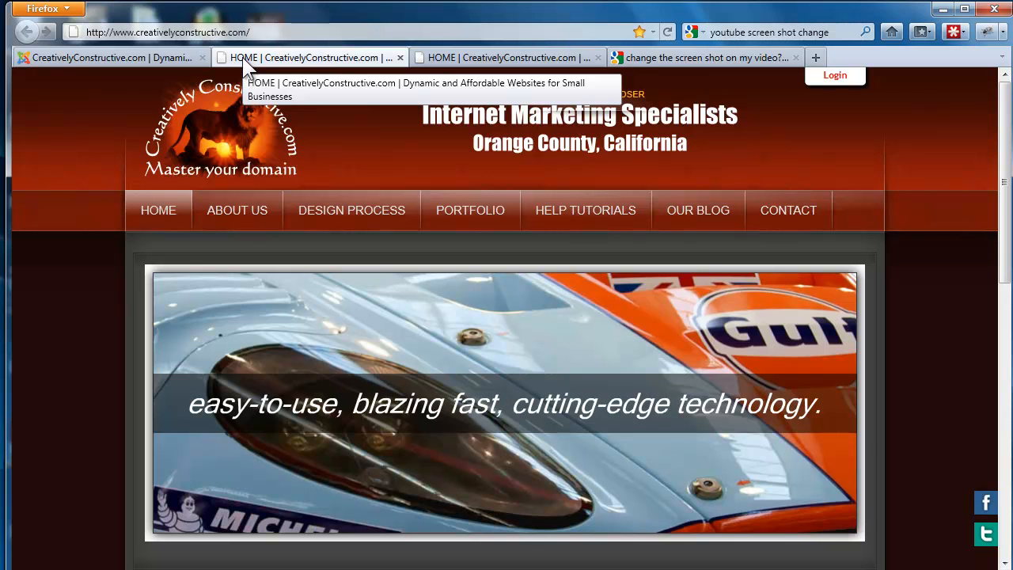
pyautogui.click(148, 60)
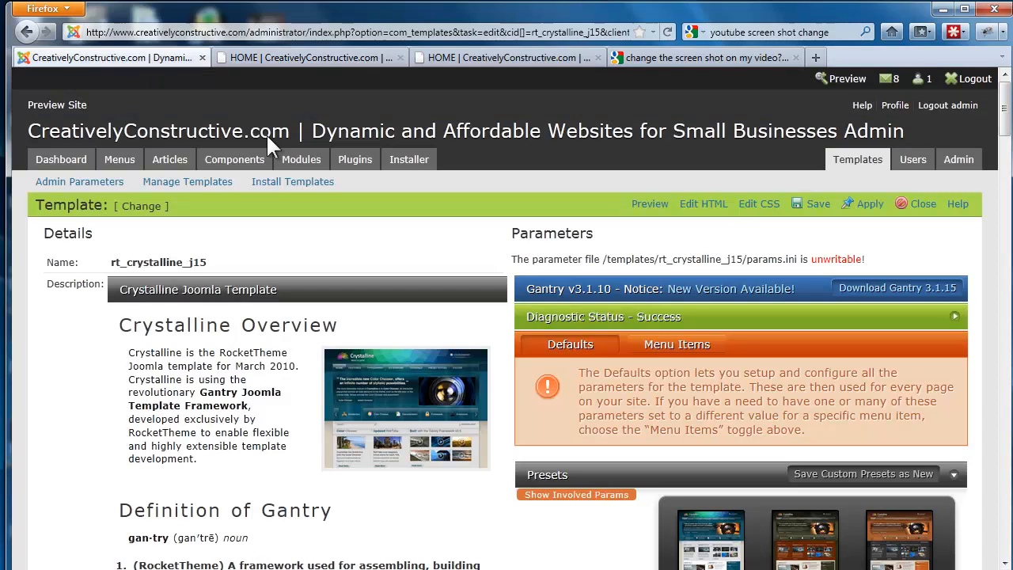
# Review the color, overlay and shadow settings for the Header, Main, Feature, Body and Bottom sections
pyautogui.scroll(-10, 609, 332)
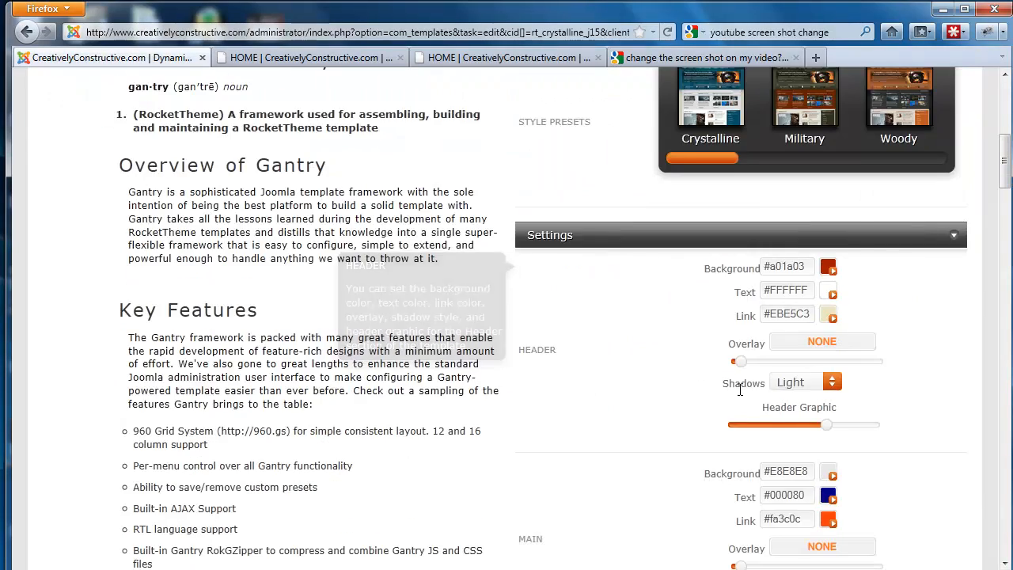
pyautogui.scroll(-2, 741, 389)
pyautogui.scroll(-4, 741, 392)
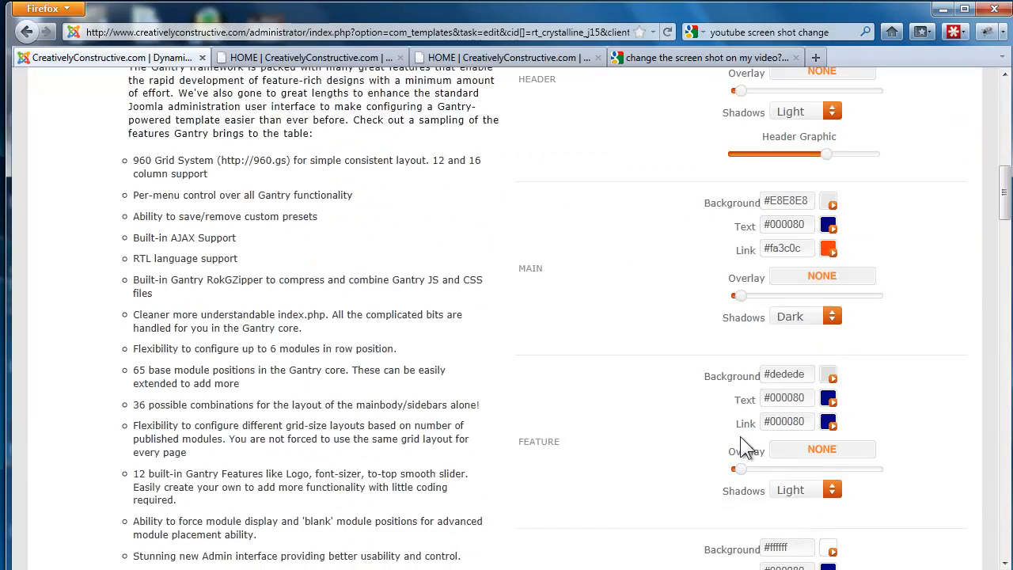
pyautogui.scroll(-4, 740, 394)
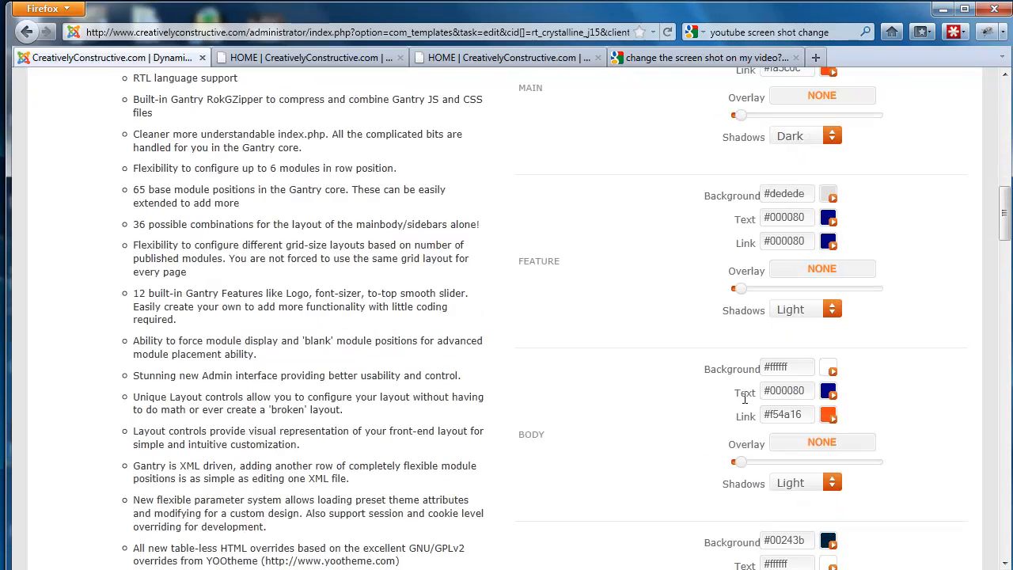
pyautogui.scroll(-2, 794, 408)
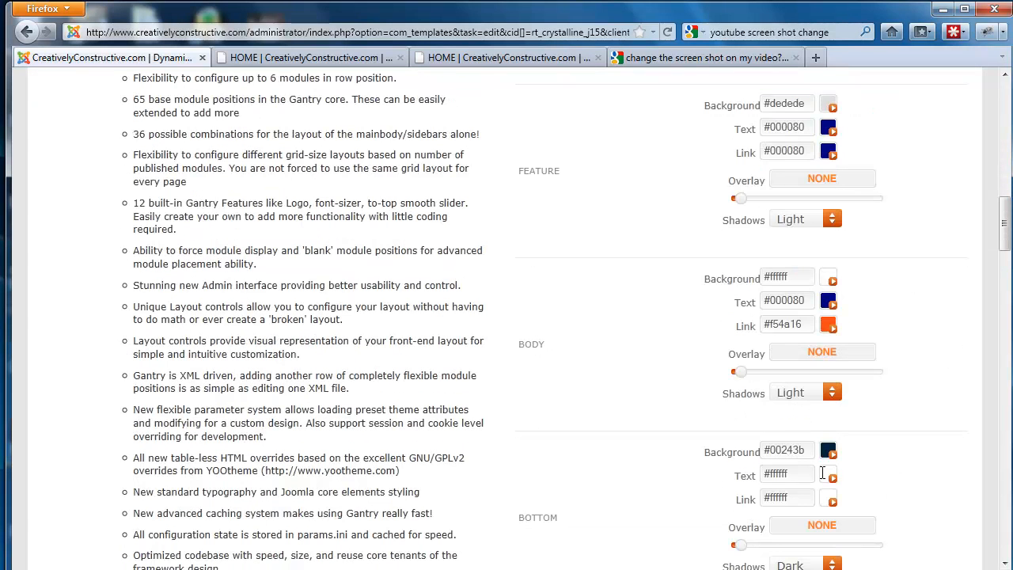
pyautogui.scroll(-2, 814, 492)
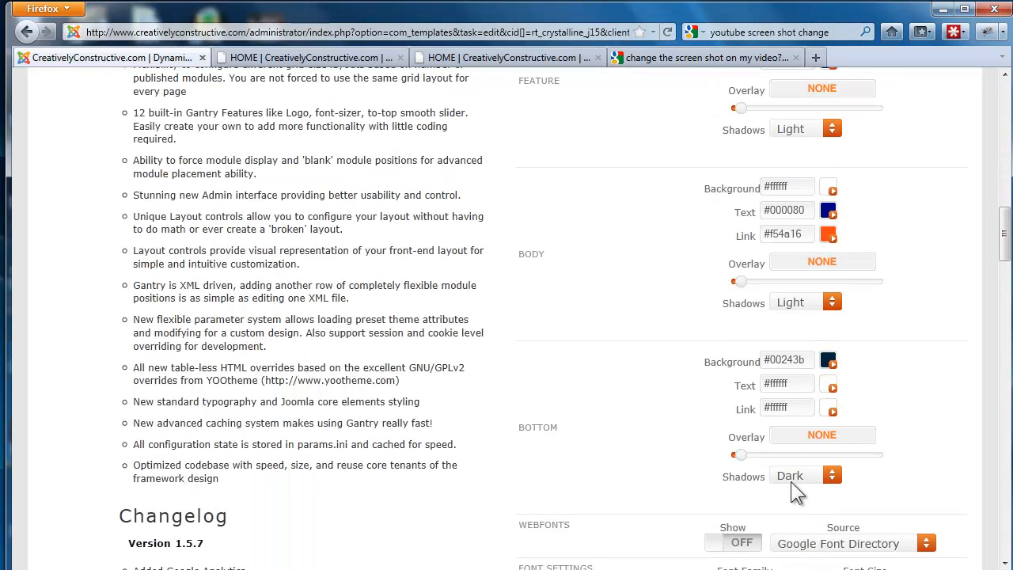
pyautogui.scroll(4, 707, 356)
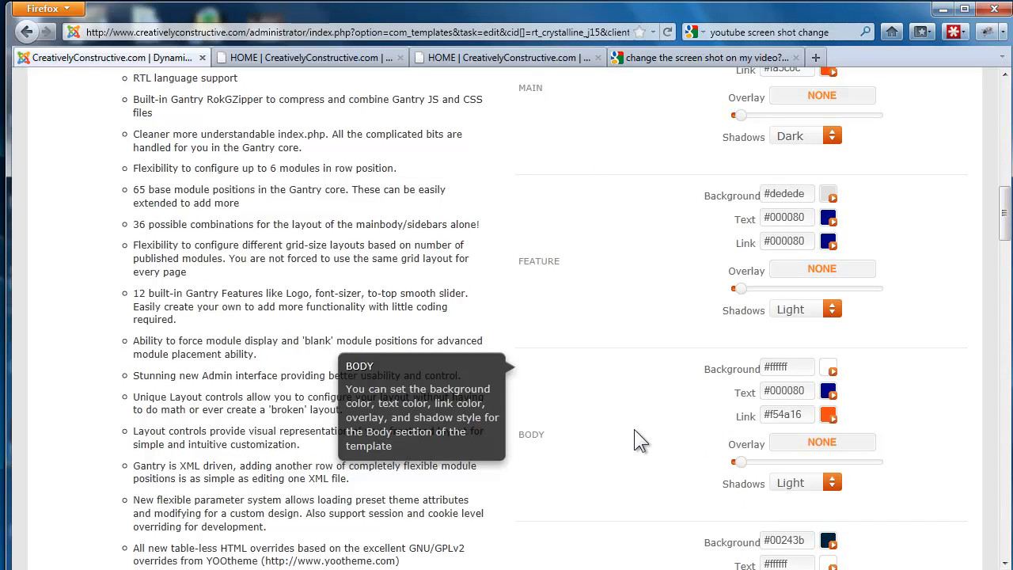
pyautogui.scroll(-4, 634, 430)
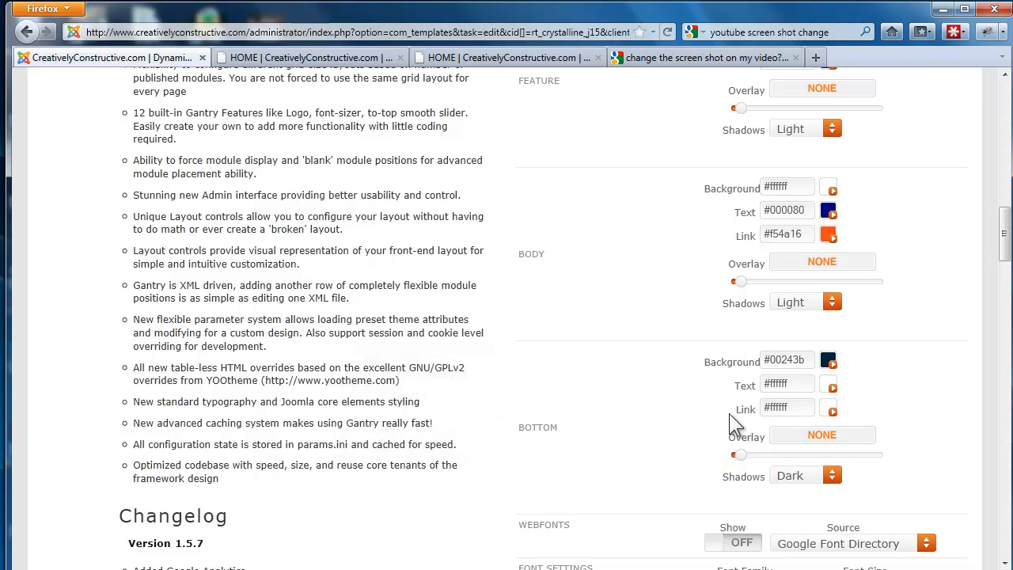
pyautogui.scroll(-2, 729, 413)
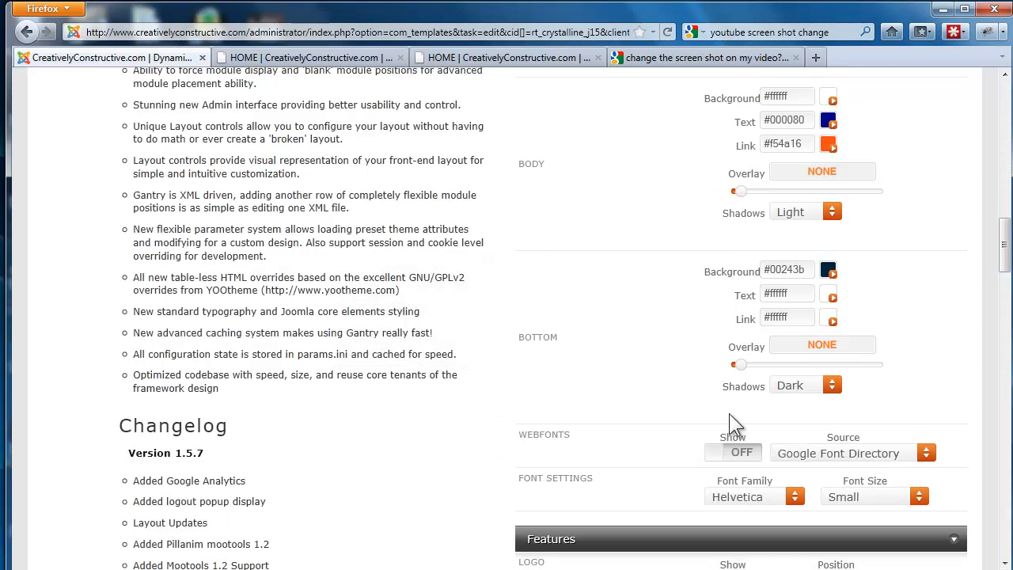
# Turn off the display of the Color Chooser under the template's Features and apply the change
pyautogui.scroll(-8, 729, 413)
pyautogui.moveTo(690, 294)
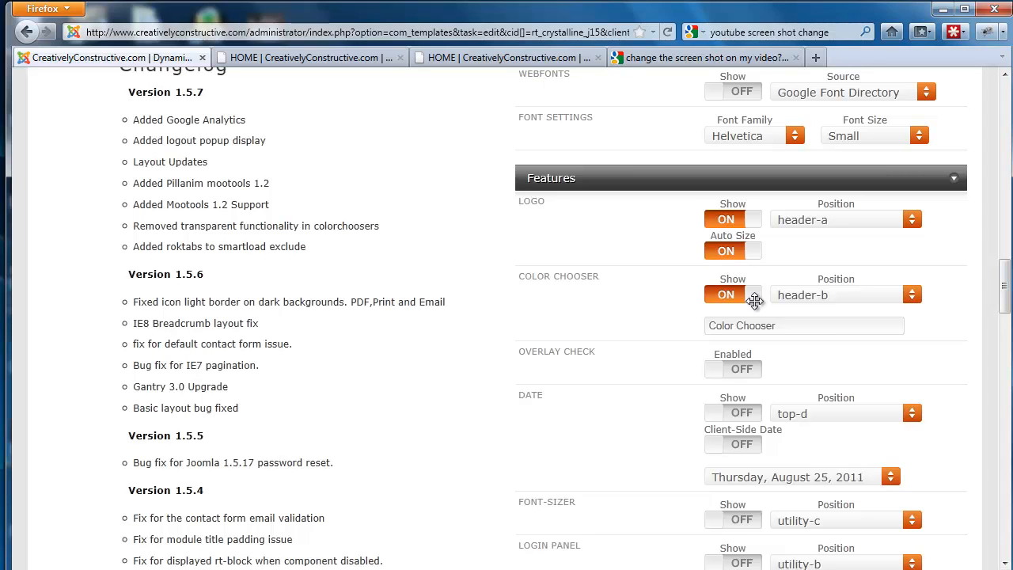
pyautogui.click(755, 301)
pyautogui.scroll(20, 755, 301)
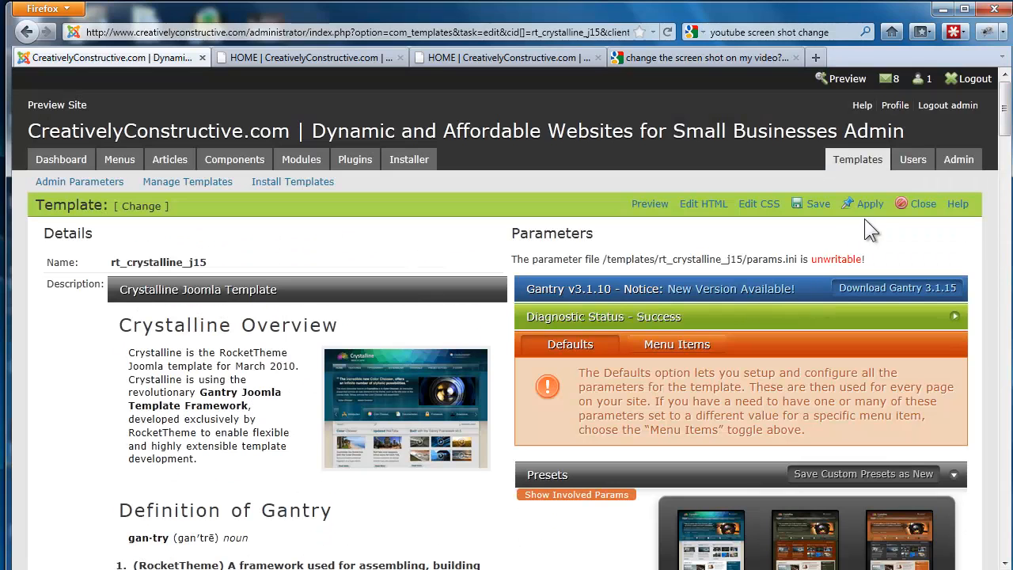
pyautogui.click(865, 201)
# Reload the site's home page to check the template without the front-end Color Chooser
pyautogui.click(333, 56)
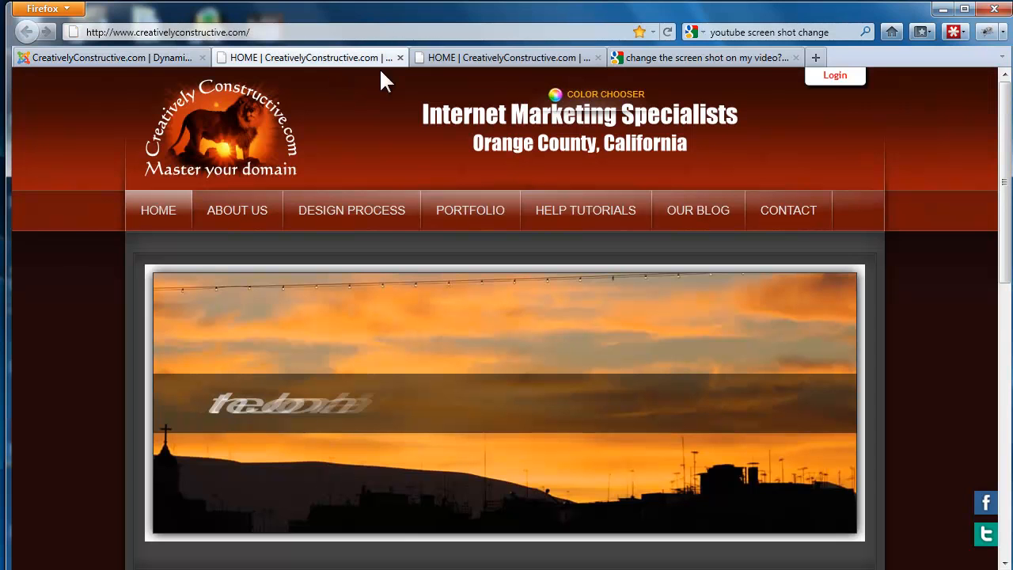
pyautogui.click(669, 32)
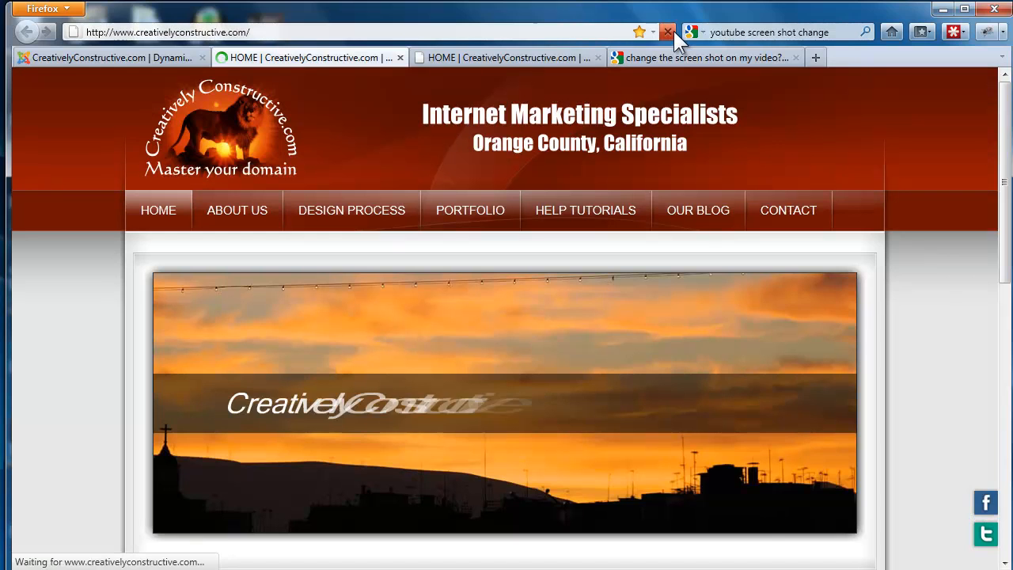
pyautogui.click(674, 31)
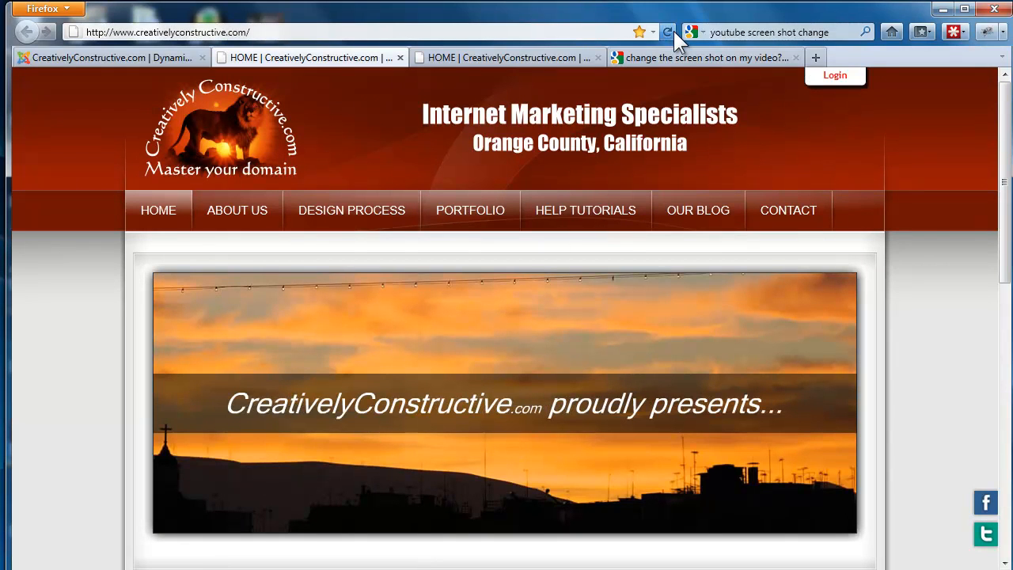
pyautogui.click(674, 31)
# In the template's administration settings, set the Header background to the Bottom section's dark blue, #00243b, and apply the change
pyautogui.click(109, 52)
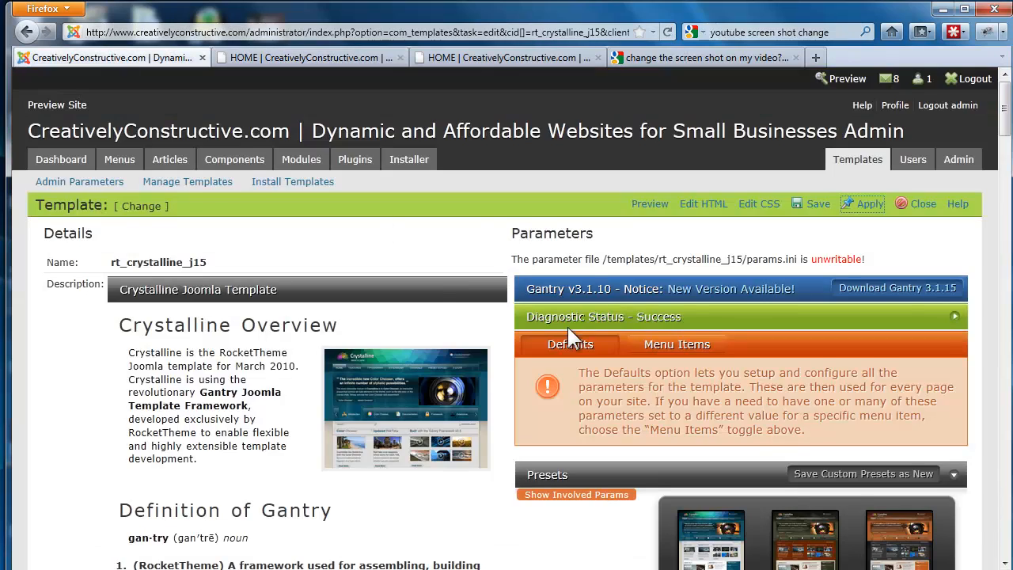
pyautogui.scroll(-5, 570, 332)
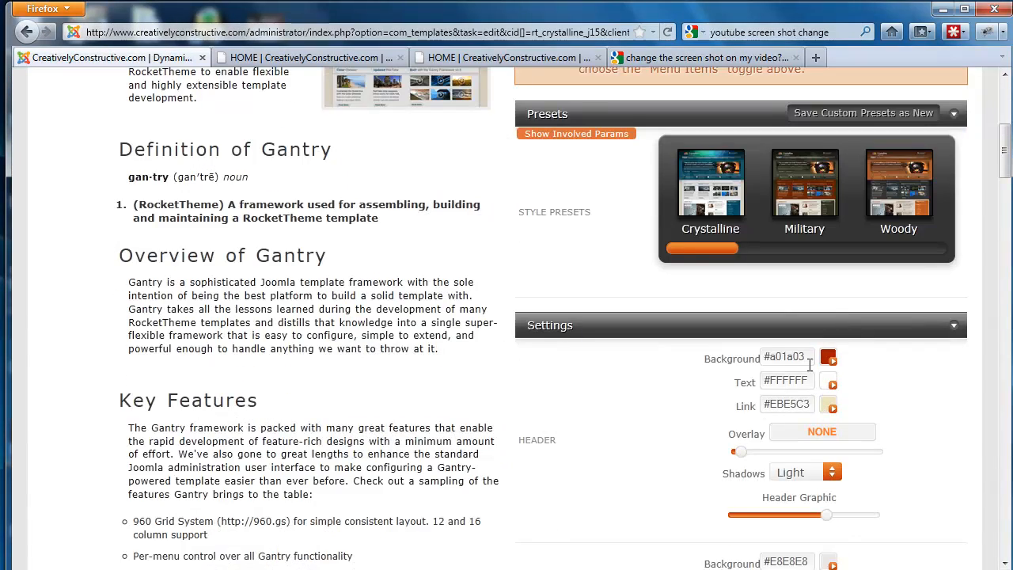
pyautogui.scroll(-5, 808, 360)
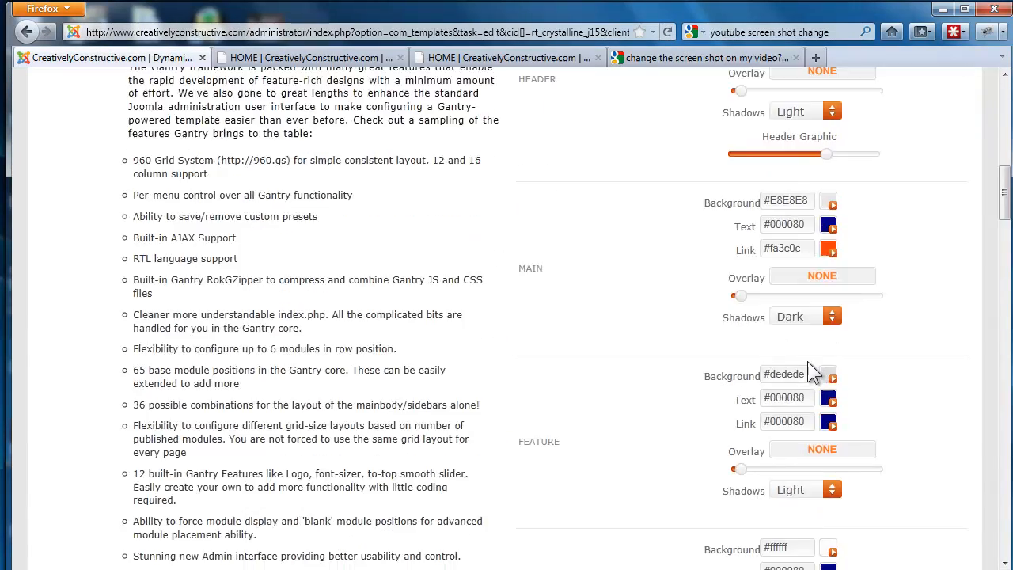
pyautogui.scroll(-4, 810, 370)
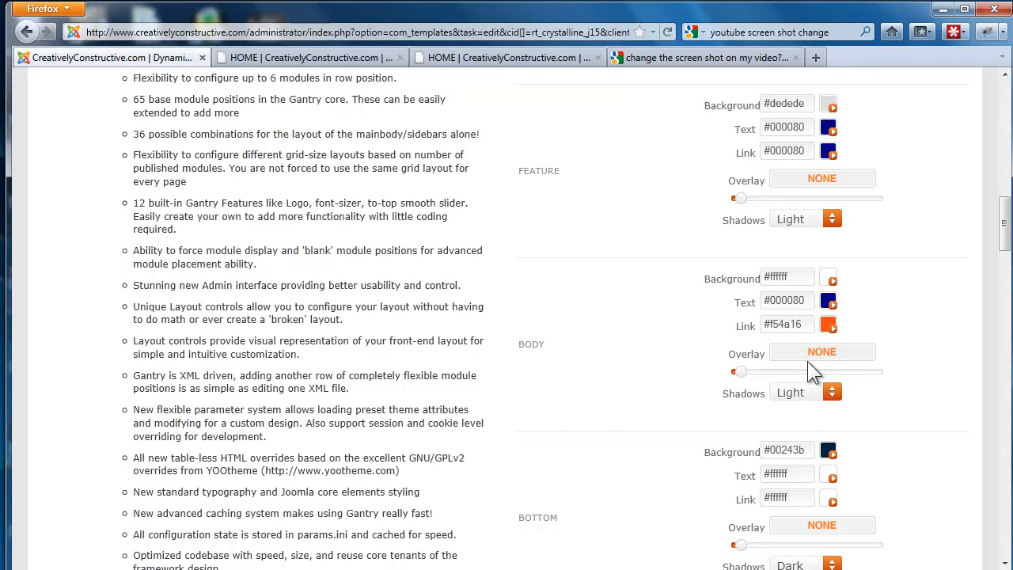
pyautogui.scroll(10, 800, 395)
pyautogui.click(811, 443)
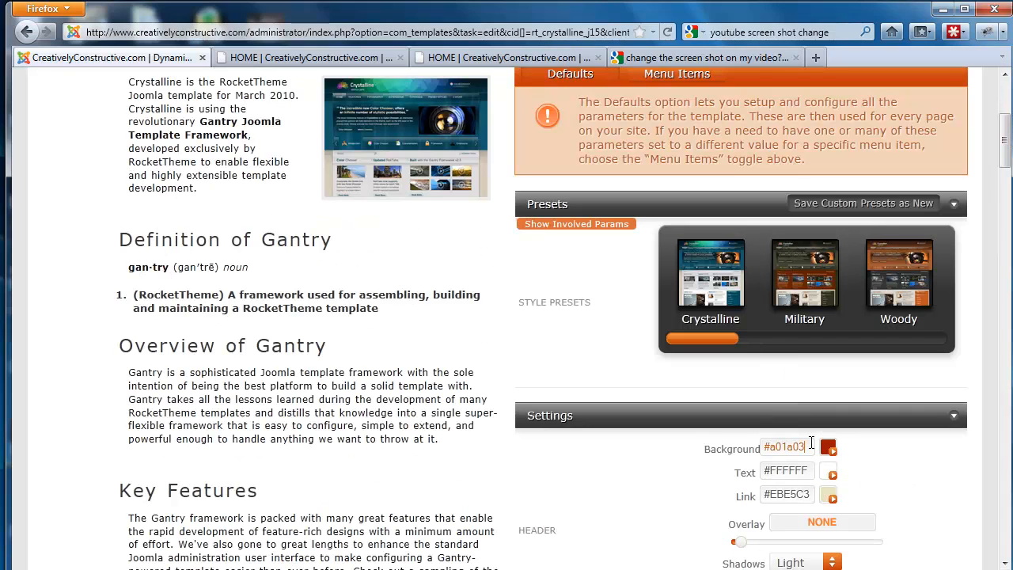
pyautogui.press('BackSpace')
pyautogui.press('BackSpace')
pyautogui.press('BackSpace')
pyautogui.press('BackSpace')
pyautogui.press('BackSpace')
pyautogui.write('002')
pyautogui.scroll(6, 794, 387)
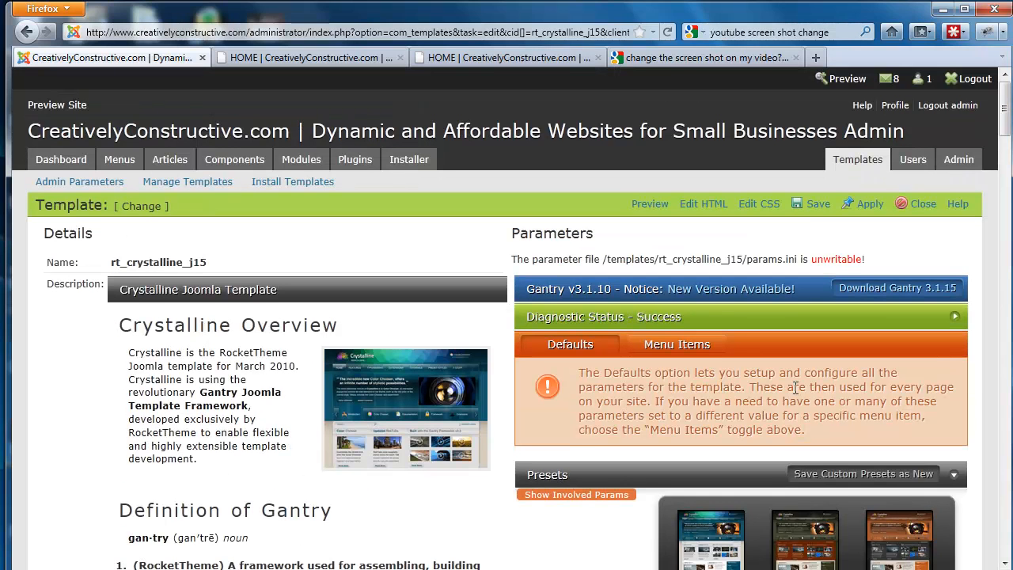
pyautogui.click(862, 205)
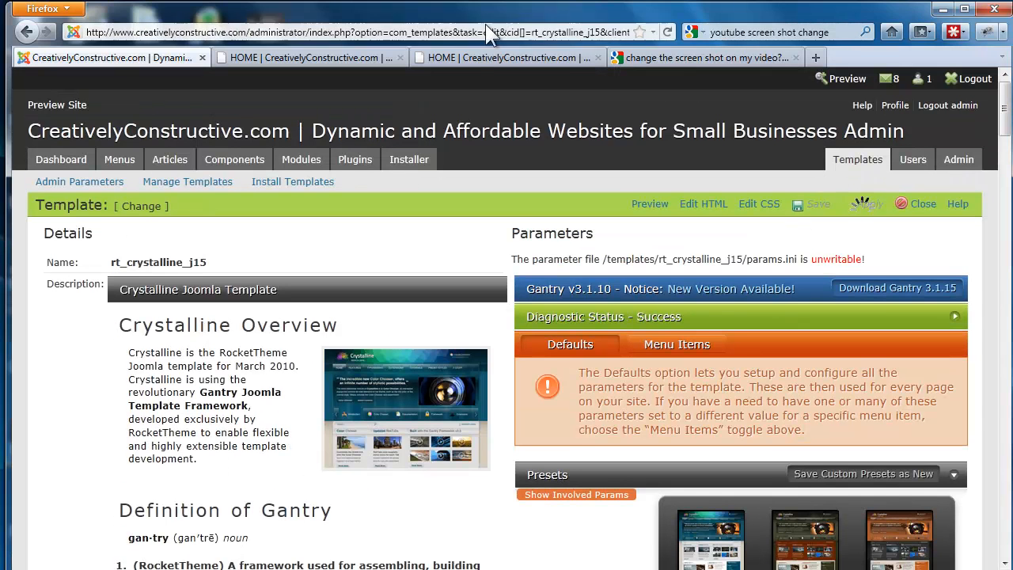
# Reload the site's home page and examine the new header background color
pyautogui.click(346, 59)
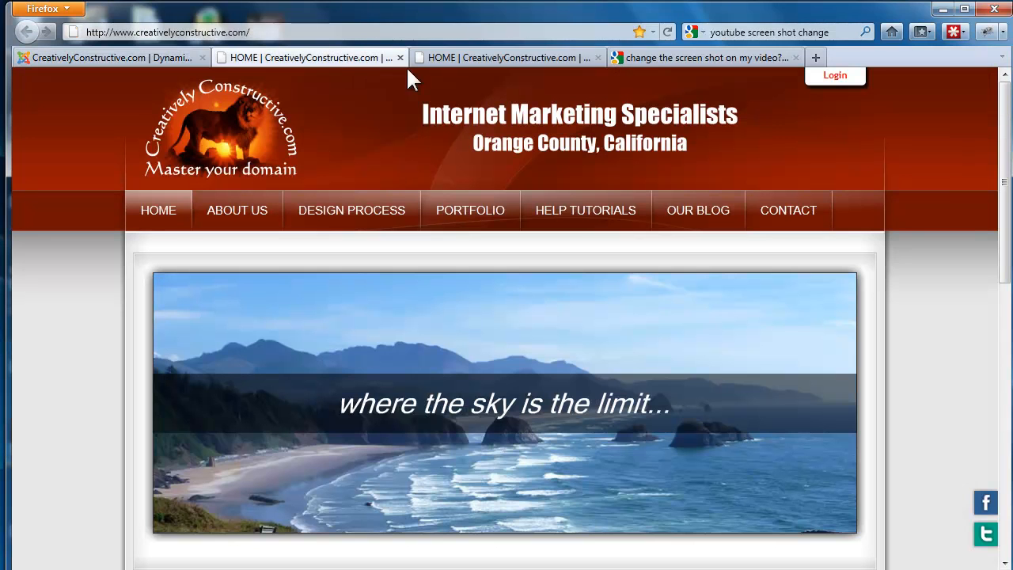
pyautogui.click(669, 38)
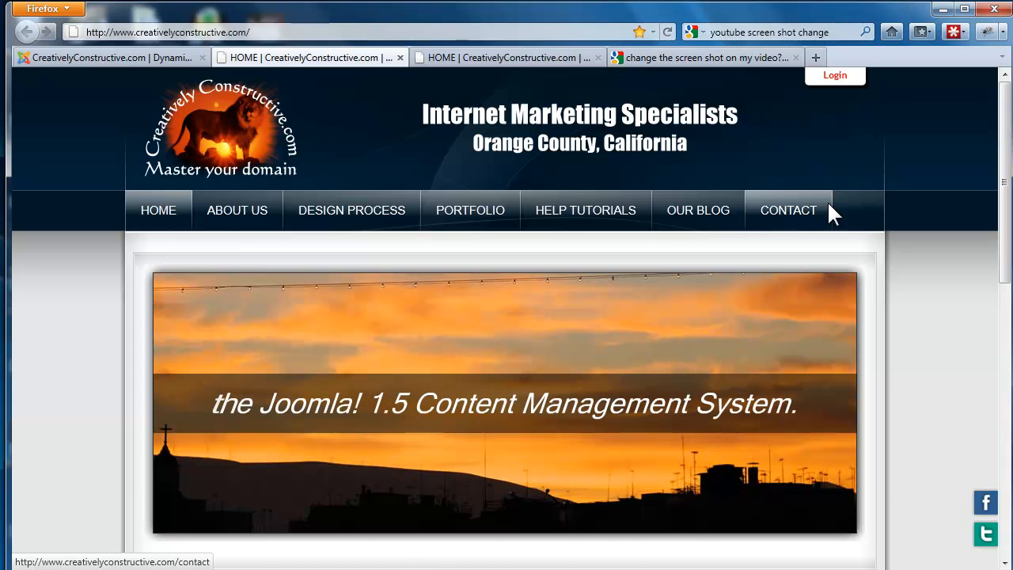
pyautogui.scroll(-2, 942, 312)
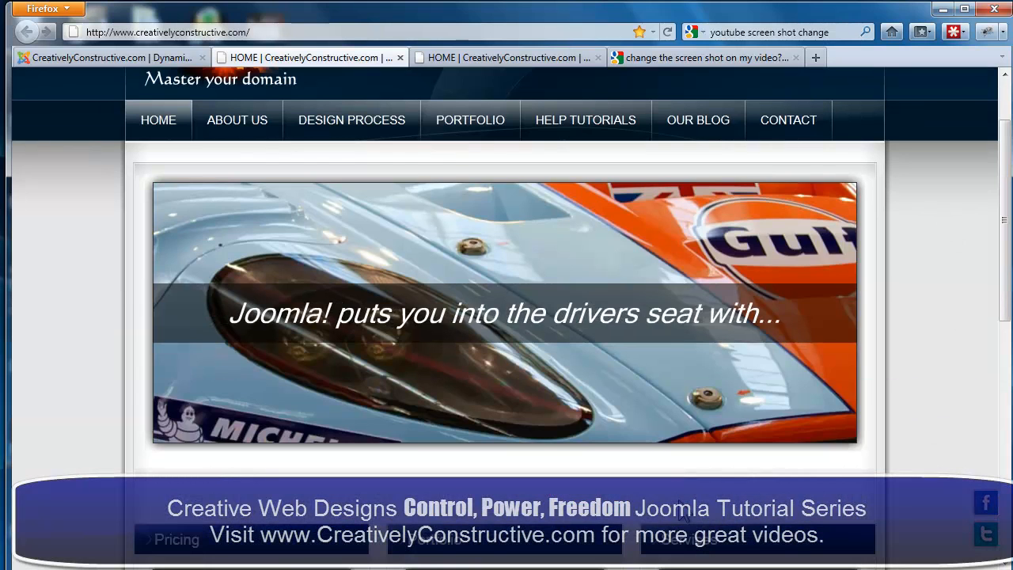